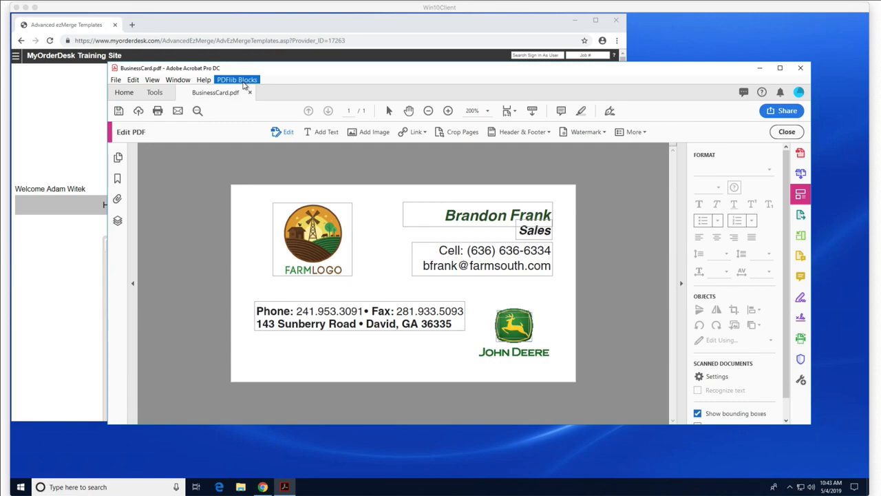
Step: Switch Acrobat to the PDFlib Block Tool from the PDFlib Blocks menu
{"action": "left_click", "coordinate": [243, 81]}
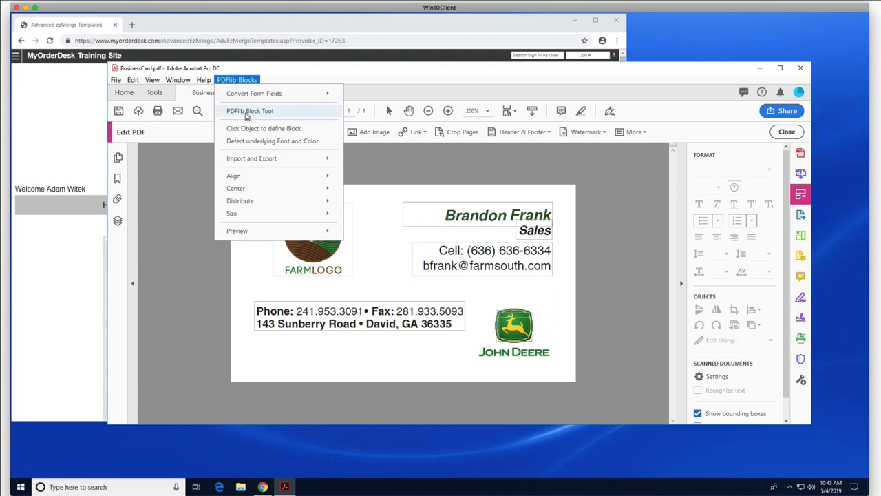
{"action": "left_click", "coordinate": [247, 116]}
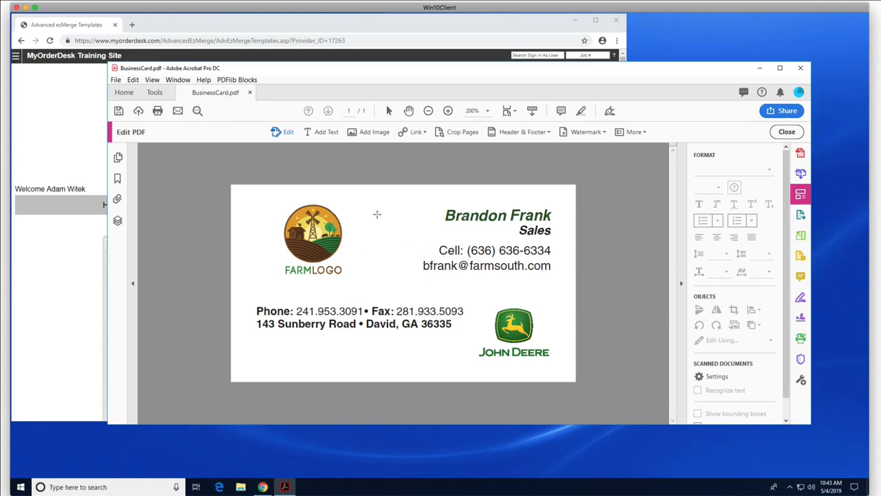
Step: Draw the Name and Title text blocks beside the logo
{"action": "left_click_drag", "start_coordinate": [358, 201], "coordinate": [413, 220]}
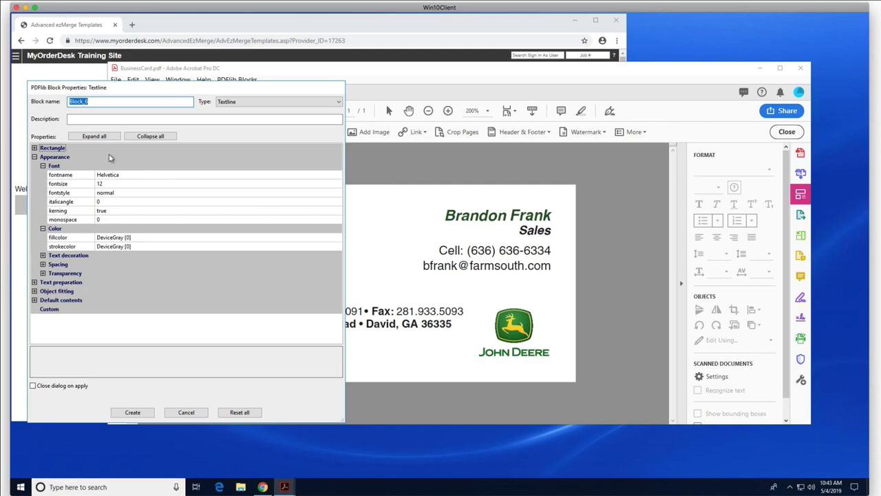
{"action": "type", "text": "Name"}
{"action": "left_click", "coordinate": [132, 411]}
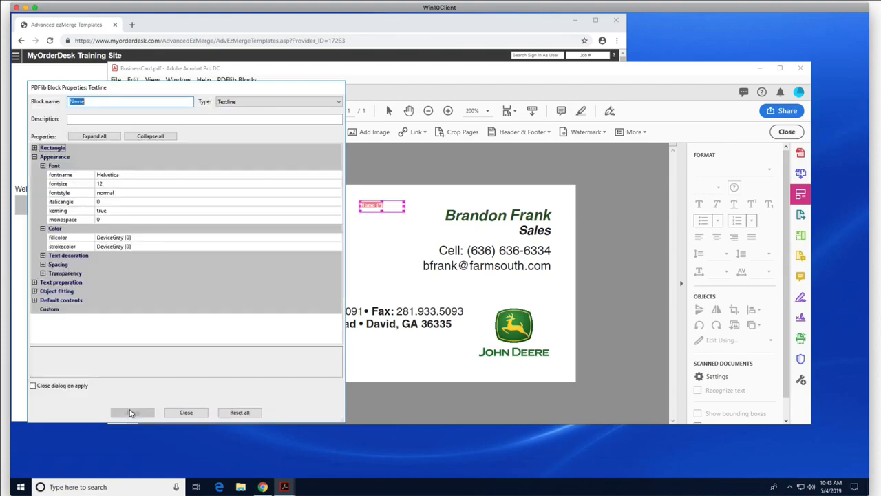
{"action": "left_click_drag", "start_coordinate": [367, 226], "coordinate": [413, 238]}
{"action": "type", "text": "Title"}
{"action": "left_click", "coordinate": [132, 412]}
Step: Add the Cell and Email blocks below them and close the block properties
{"action": "left_click_drag", "start_coordinate": [370, 244], "coordinate": [406, 252]}
{"action": "type", "text": "Cell"}
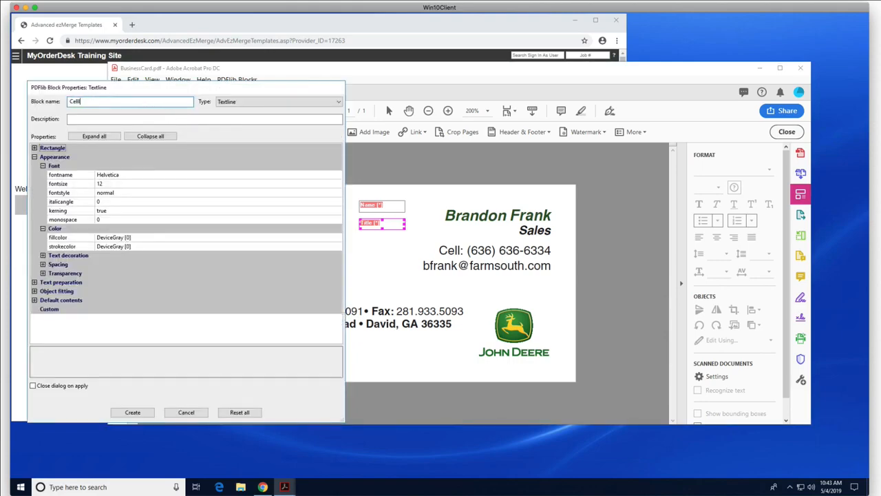
{"action": "left_click", "coordinate": [133, 412]}
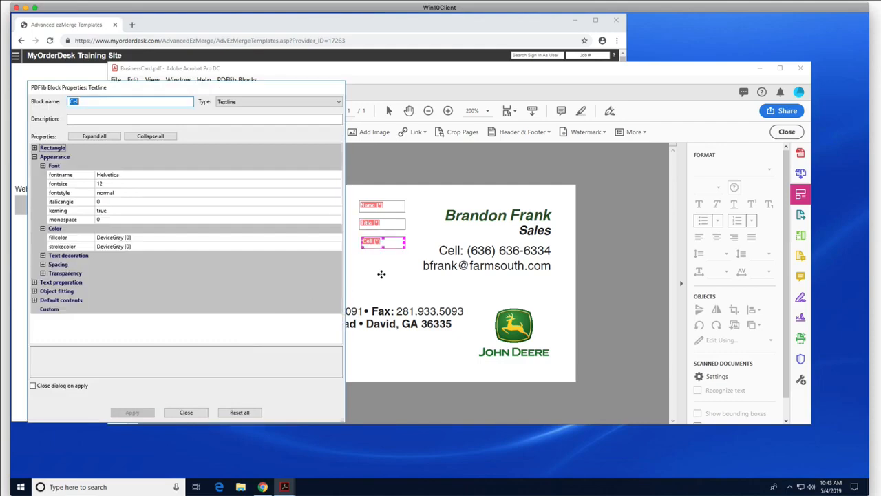
{"action": "left_click_drag", "start_coordinate": [359, 272], "coordinate": [407, 279]}
{"action": "type", "text": "Email"}
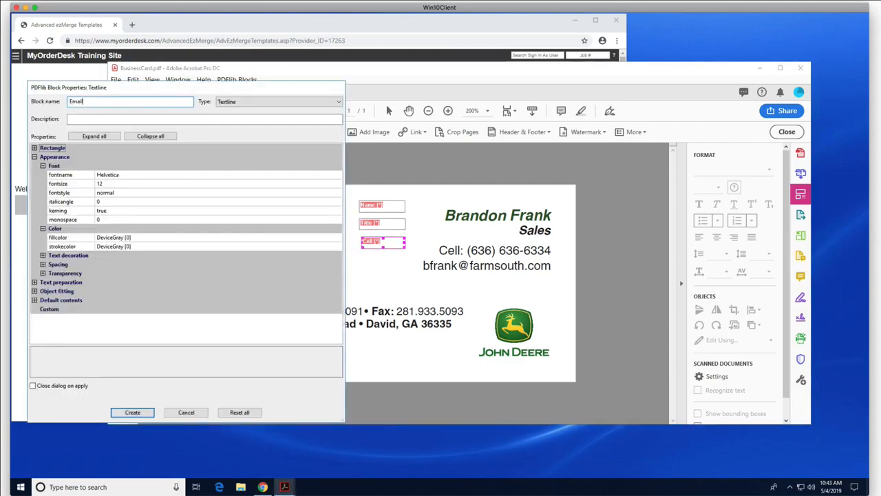
{"action": "left_click", "coordinate": [135, 411]}
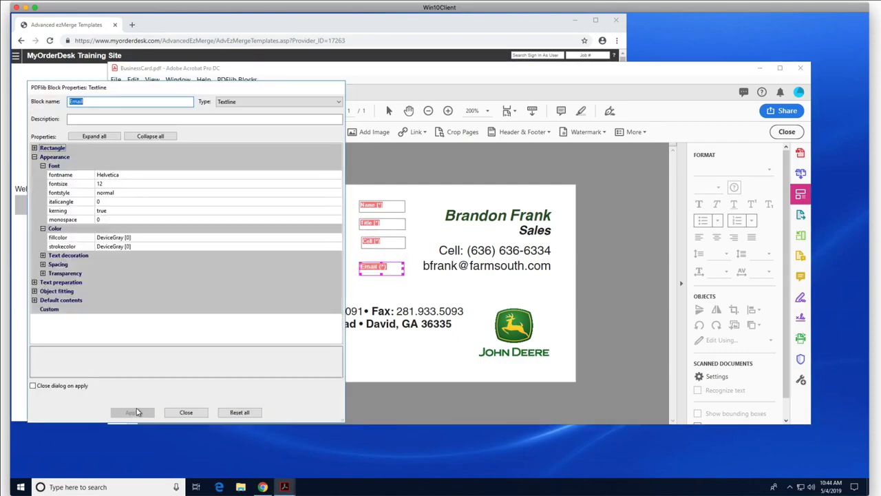
{"action": "left_click", "coordinate": [185, 412]}
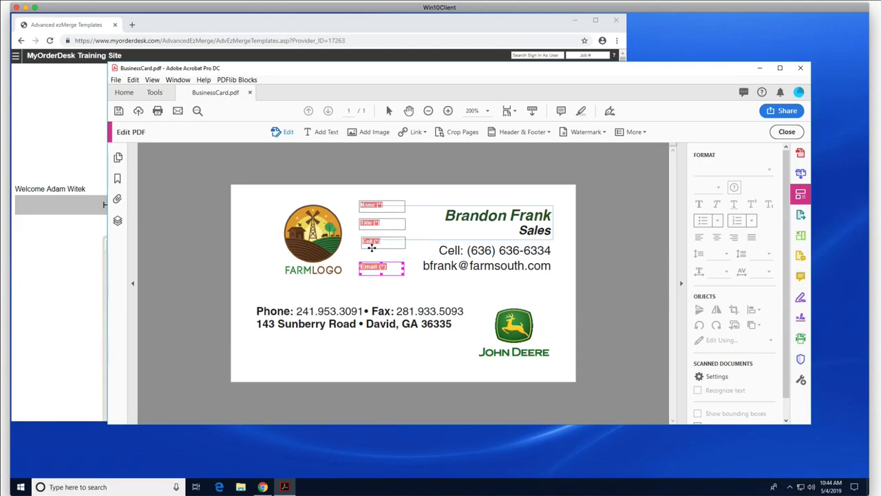
Step: Create a Textflow block named NameTitle_Block over the name and title lines
{"action": "left_click_drag", "start_coordinate": [371, 248], "coordinate": [372, 248]}
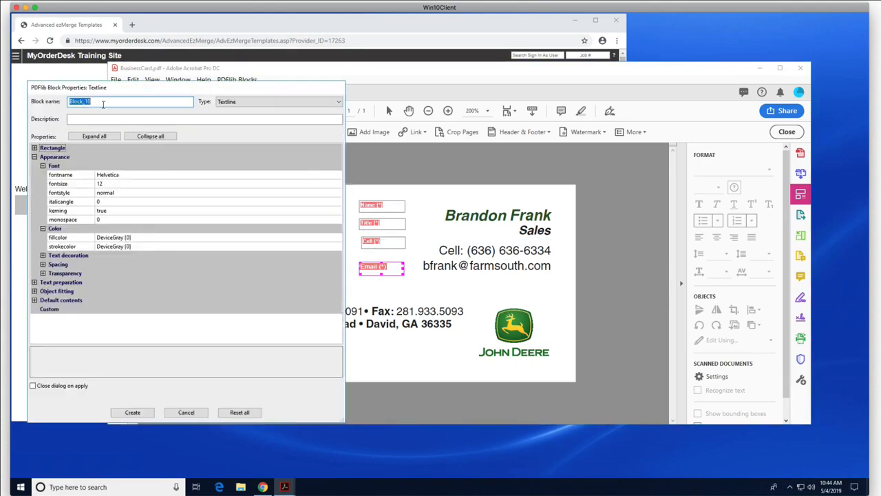
{"action": "type", "text": "NameTitle_"}
{"action": "left_click", "coordinate": [255, 104]}
{"action": "left_click", "coordinate": [249, 117]}
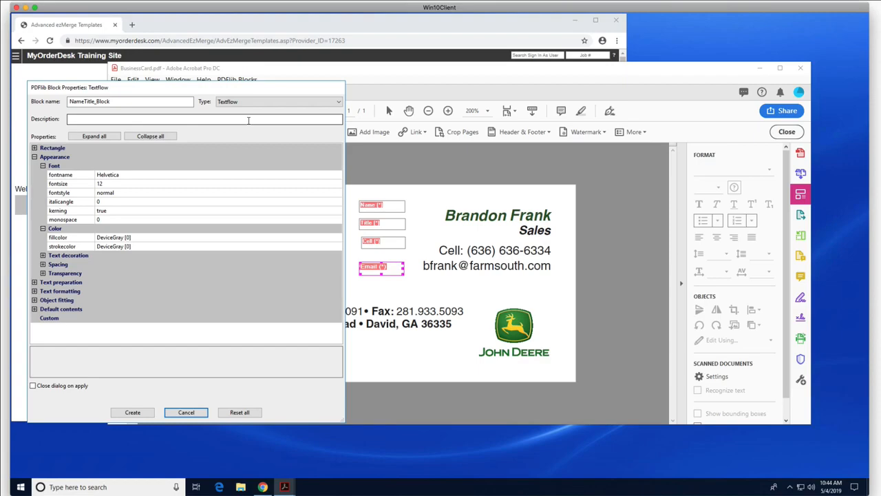
{"action": "left_click", "coordinate": [132, 411]}
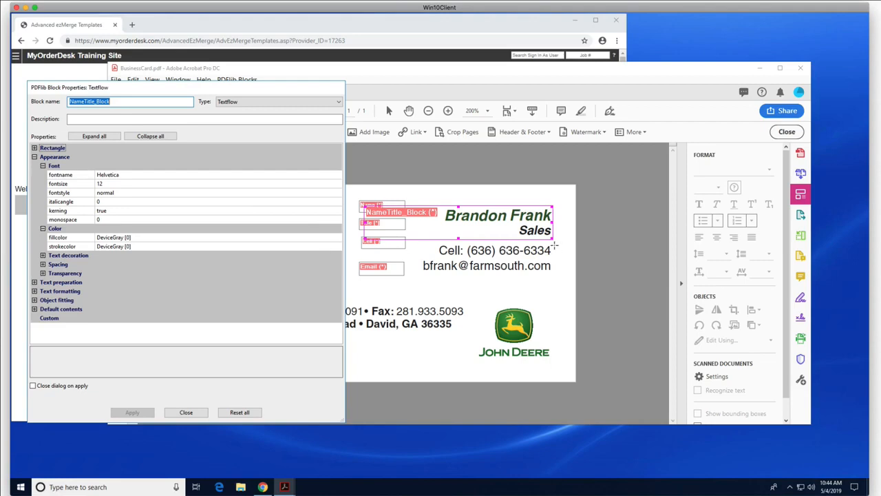
Step: Add CellEmail_Block over the cell and email lines, then return to the browser
{"action": "left_click_drag", "start_coordinate": [554, 244], "coordinate": [365, 282]}
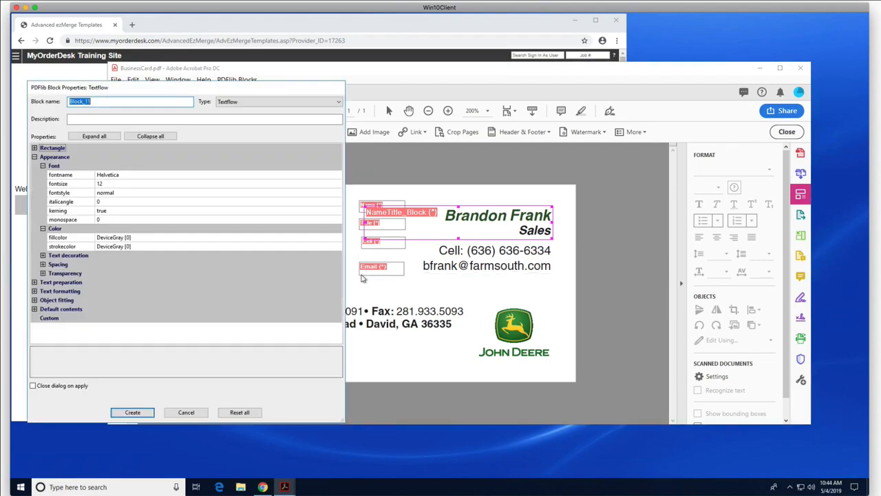
{"action": "left_click", "coordinate": [133, 102]}
{"action": "left_click_drag", "start_coordinate": [58, 104], "coordinate": [22, 104]}
{"action": "type", "text": "CellEmail_"}
{"action": "left_click", "coordinate": [135, 411]}
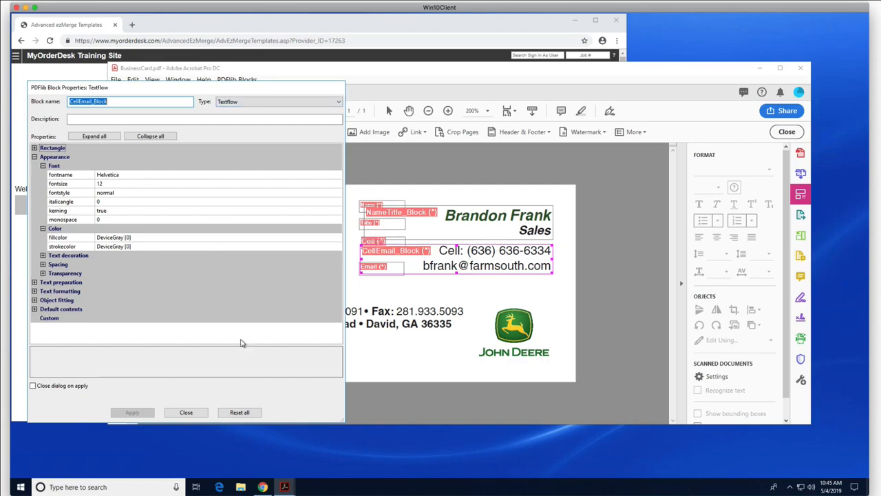
{"action": "left_click", "coordinate": [186, 412]}
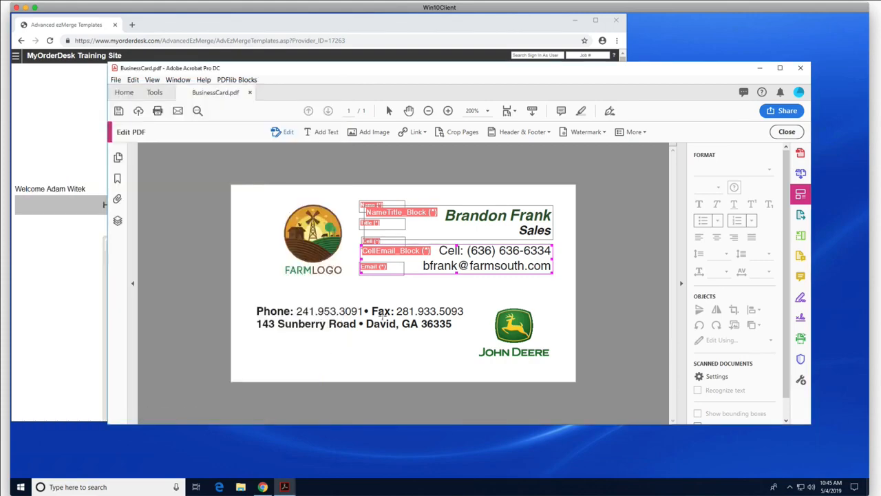
{"action": "left_click", "coordinate": [258, 28]}
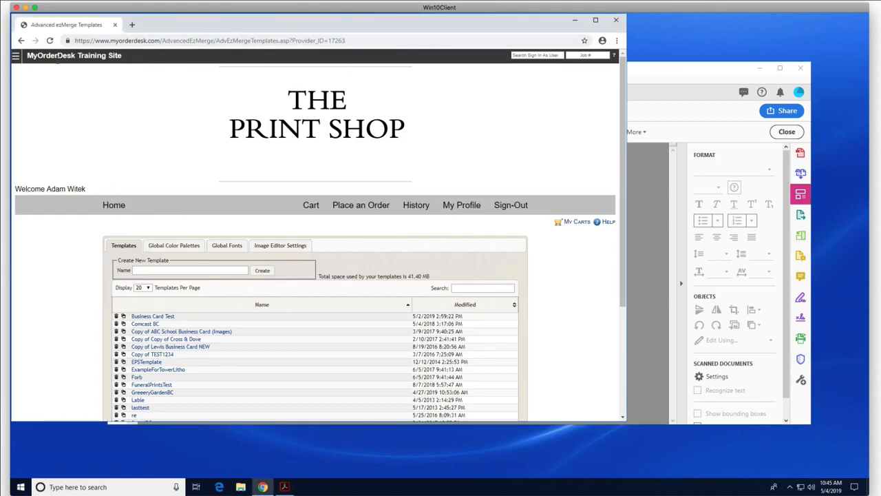
Step: Create a new ezMerge template named XYZFarmBC
{"action": "left_click", "coordinate": [16, 56]}
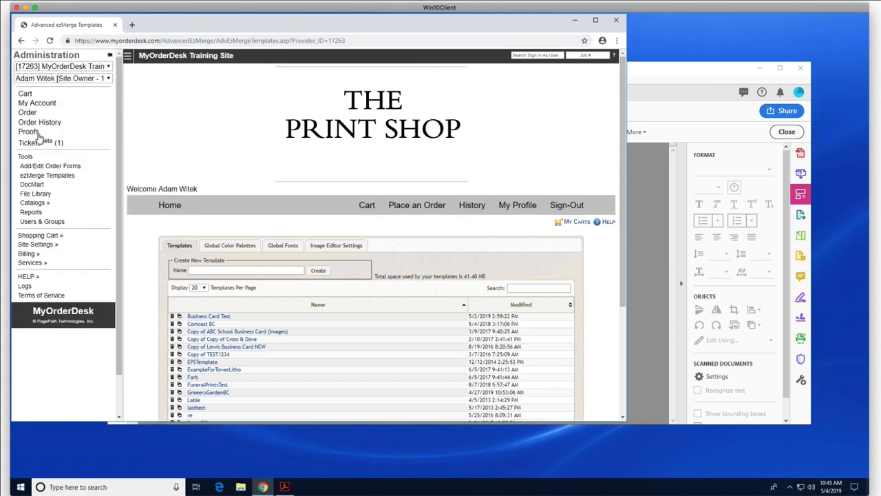
{"action": "left_click", "coordinate": [56, 178]}
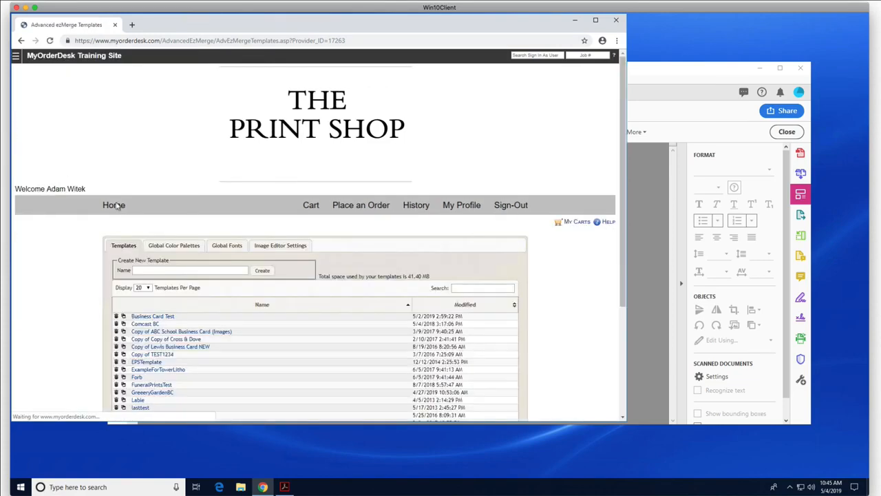
{"action": "left_click", "coordinate": [170, 271]}
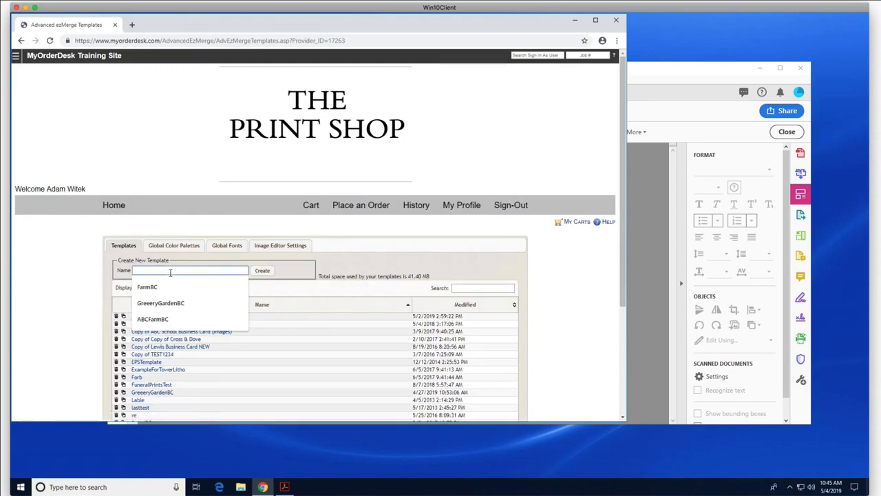
{"action": "type", "text": "XYZFarmBC"}
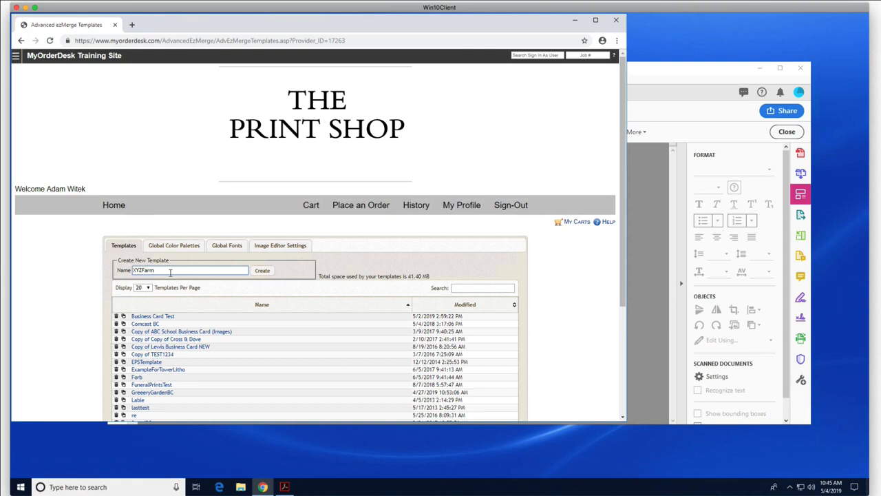
{"action": "left_click", "coordinate": [262, 271]}
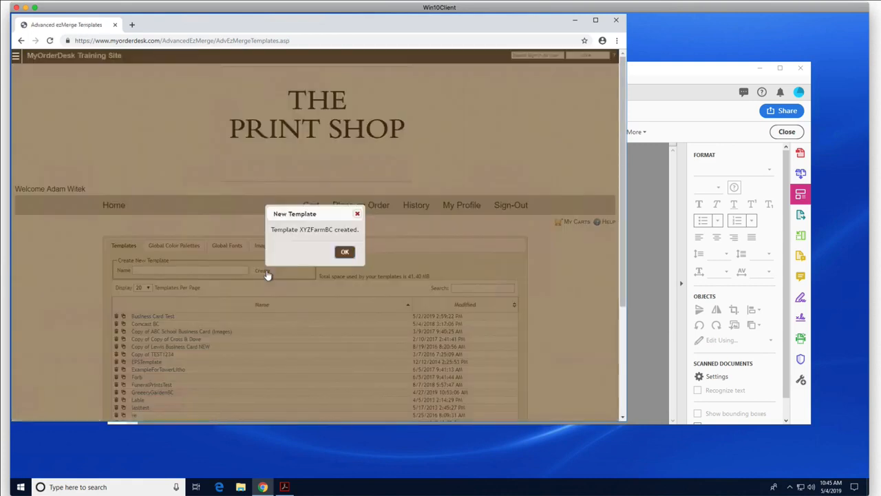
{"action": "left_click", "coordinate": [345, 252]}
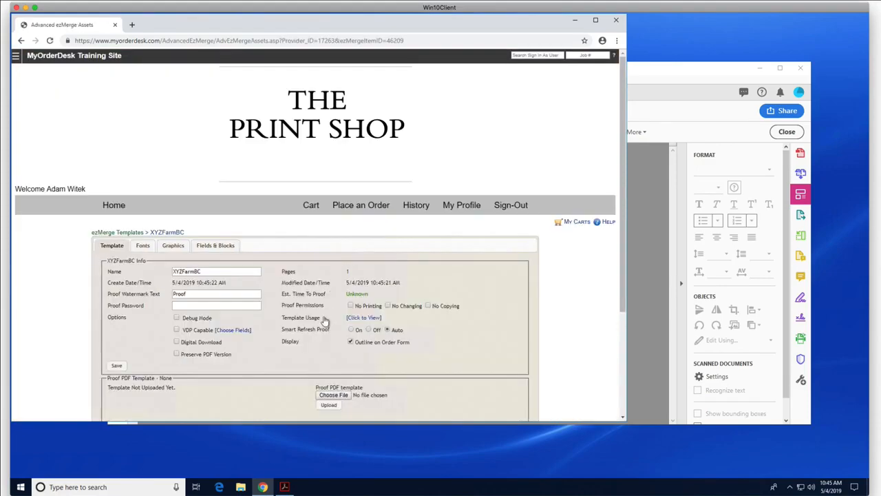
Step: Upload BusinessCard.pdf as the template's proof PDF and show its Fonts library
{"action": "scroll", "coordinate": [324, 320], "scroll_direction": "down", "scroll_amount": 3}
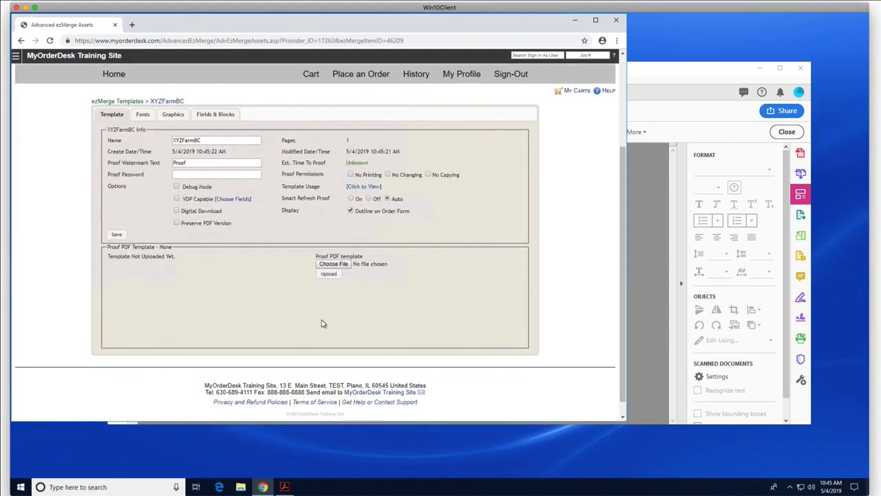
{"action": "left_click", "coordinate": [333, 265]}
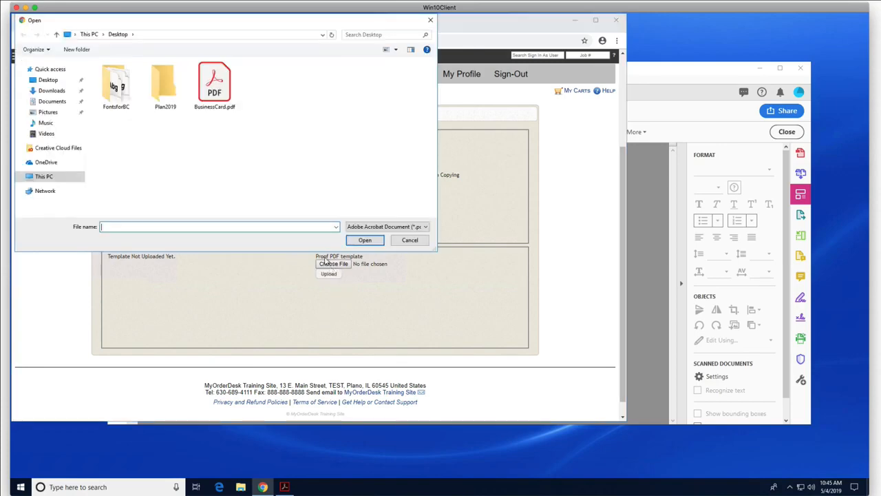
{"action": "double_click", "coordinate": [214, 84]}
{"action": "left_click", "coordinate": [329, 274]}
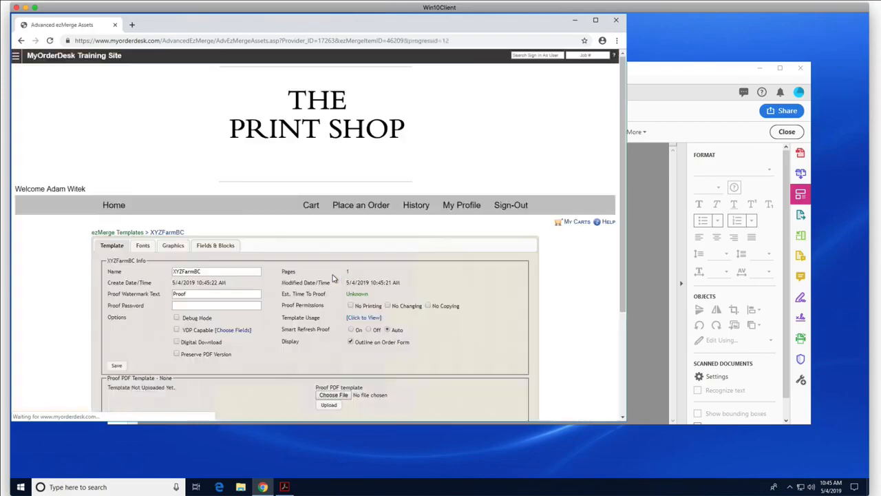
{"action": "scroll", "coordinate": [254, 362], "scroll_direction": "down", "scroll_amount": 1}
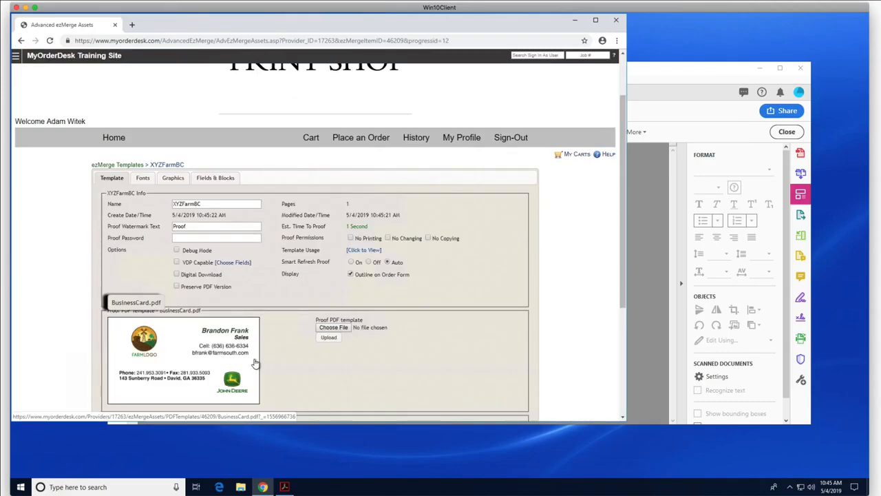
{"action": "left_click", "coordinate": [143, 178]}
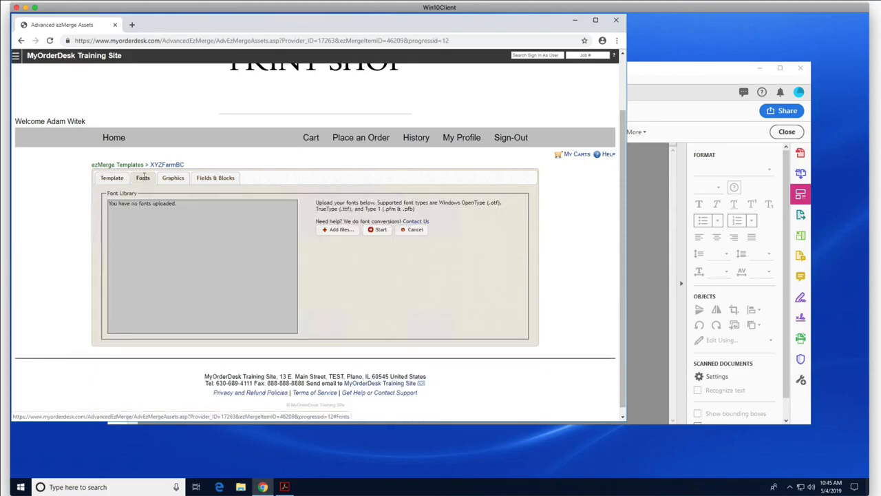
Step: Upload HelveticaLT-BoldOblique, HelveticaLTStd-Bold and HelveticaLTStd-Roman from the FontsforBC folder
{"action": "left_click", "coordinate": [338, 230]}
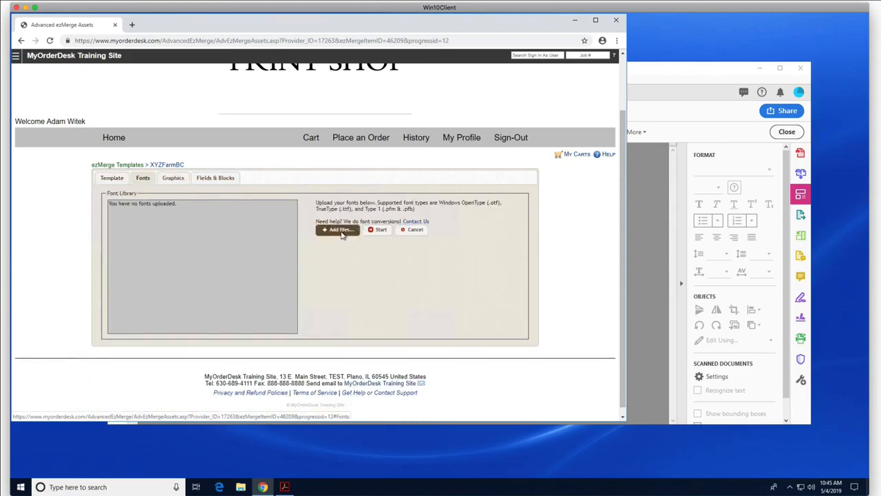
{"action": "double_click", "coordinate": [119, 87]}
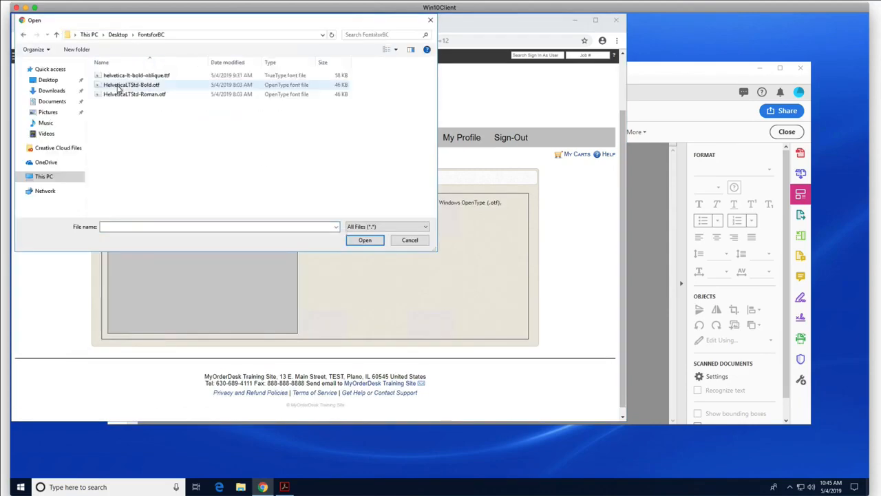
{"action": "left_click", "coordinate": [133, 78]}
{"action": "left_click", "coordinate": [138, 93], "text": "shift"}
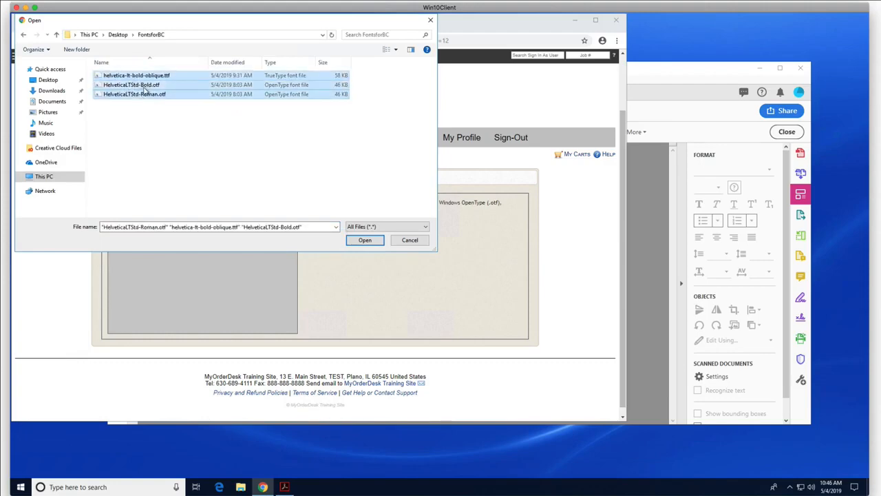
{"action": "left_click", "coordinate": [365, 240]}
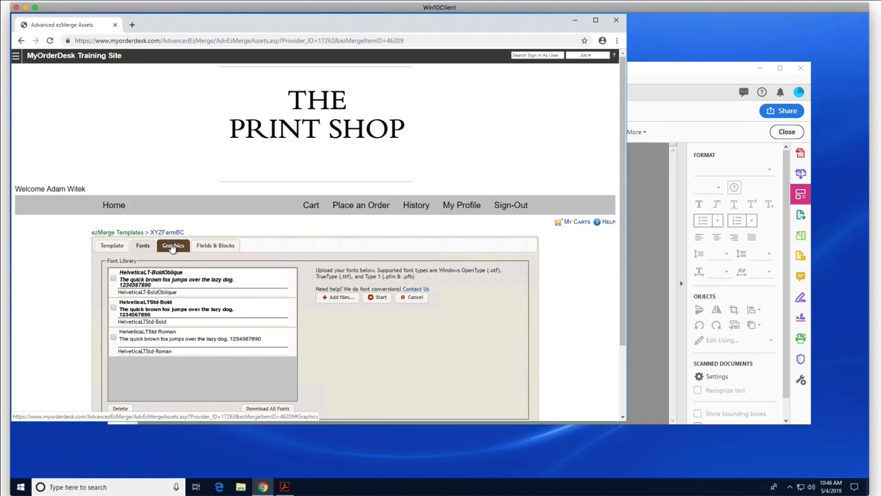
Step: Order the Fields & Blocks list as Name, Title, Cell, Email, NameTitle_Block, CellEmail_Block
{"action": "left_click", "coordinate": [215, 247]}
{"action": "scroll", "coordinate": [334, 268], "scroll_direction": "down", "scroll_amount": 1}
{"action": "scroll", "coordinate": [334, 268], "scroll_direction": "down", "scroll_amount": 1}
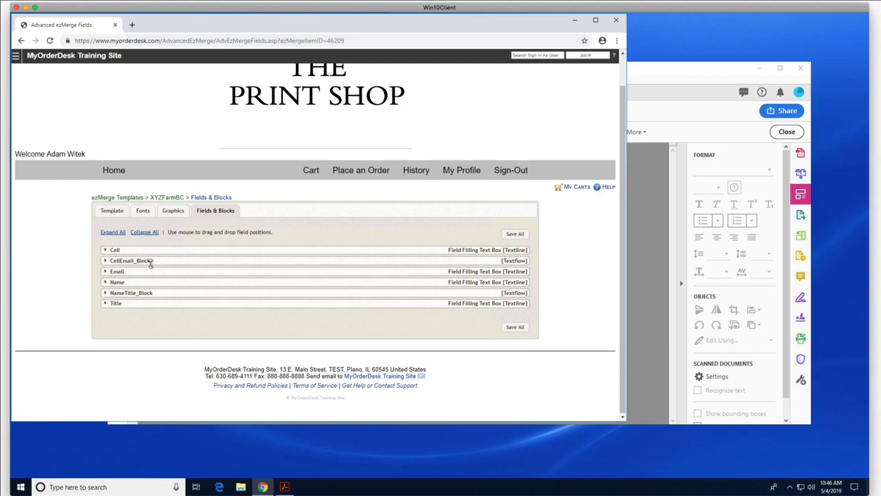
{"action": "left_click_drag", "start_coordinate": [136, 281], "coordinate": [138, 256]}
{"action": "left_click_drag", "start_coordinate": [136, 313], "coordinate": [134, 270]}
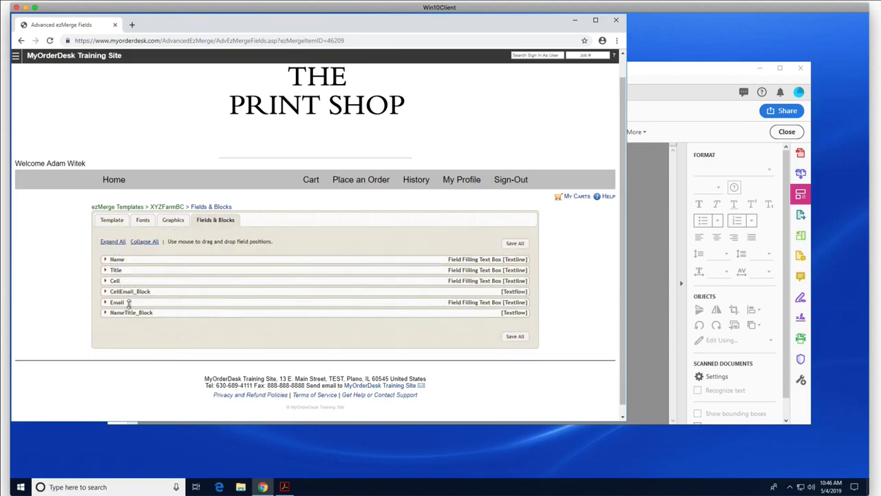
{"action": "mouse_move", "coordinate": [128, 302]}
{"action": "left_mouse_down"}
{"action": "mouse_move", "coordinate": [130, 265]}
{"action": "mouse_move", "coordinate": [138, 304]}
{"action": "left_mouse_up"}
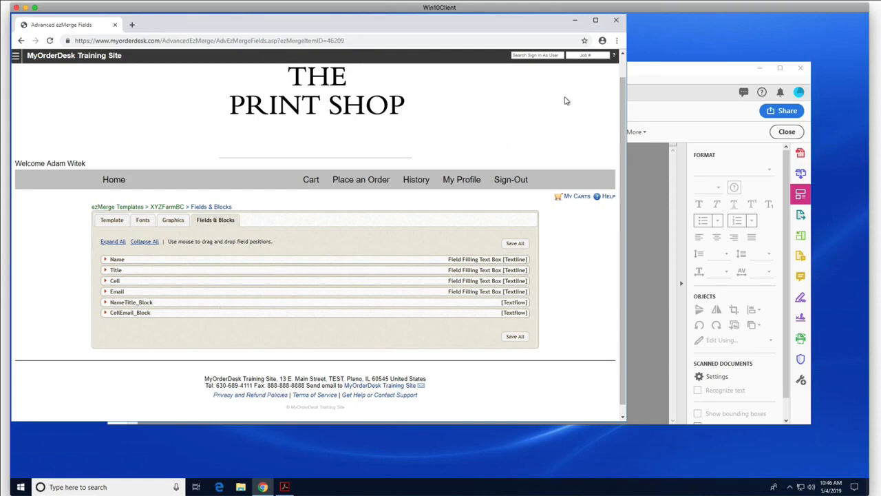
{"action": "left_click_drag", "start_coordinate": [670, 71], "coordinate": [594, 66]}
{"action": "left_click", "coordinate": [450, 30]}
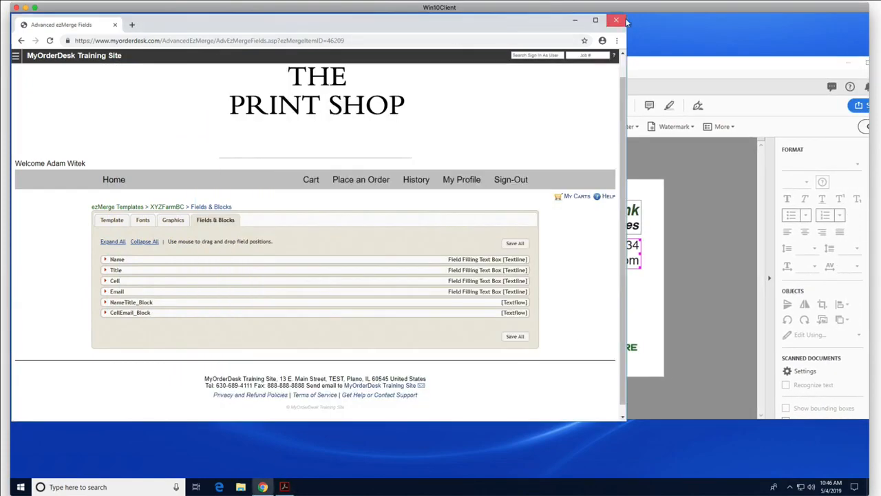
Step: Narrow the browser beside the PDF and open the Name field's Formatting tab
{"action": "left_click_drag", "start_coordinate": [625, 20], "coordinate": [480, 18]}
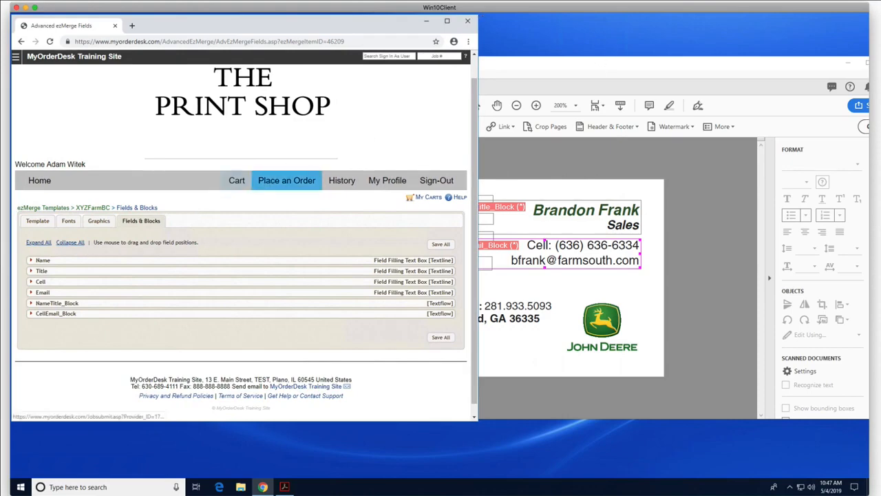
{"action": "left_click", "coordinate": [31, 261]}
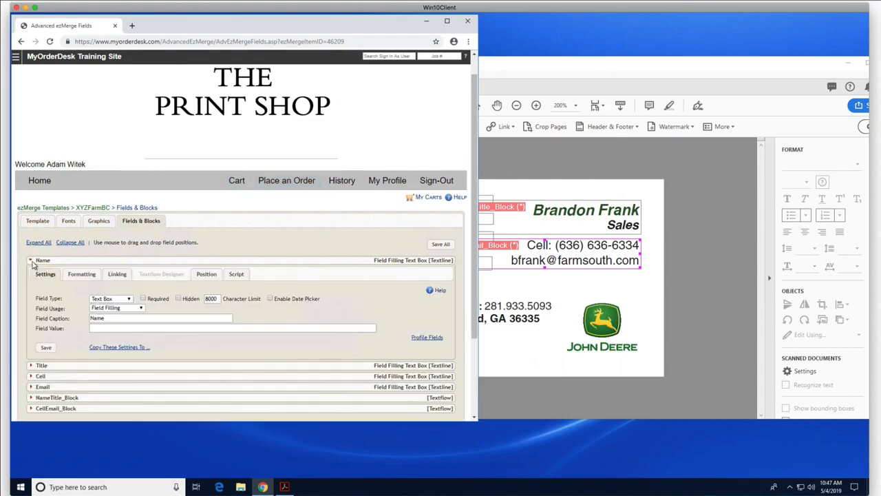
{"action": "left_click", "coordinate": [80, 275]}
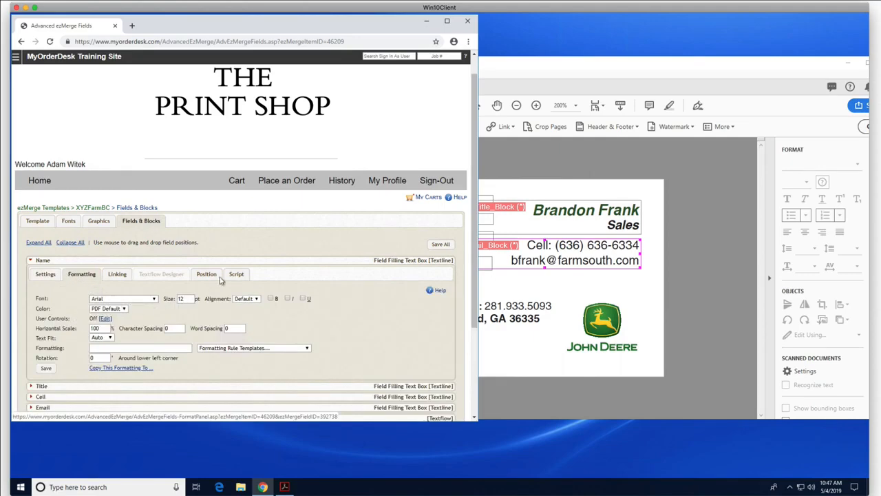
{"action": "left_click", "coordinate": [561, 67]}
{"action": "left_click_drag", "start_coordinate": [561, 67], "coordinate": [528, 66]}
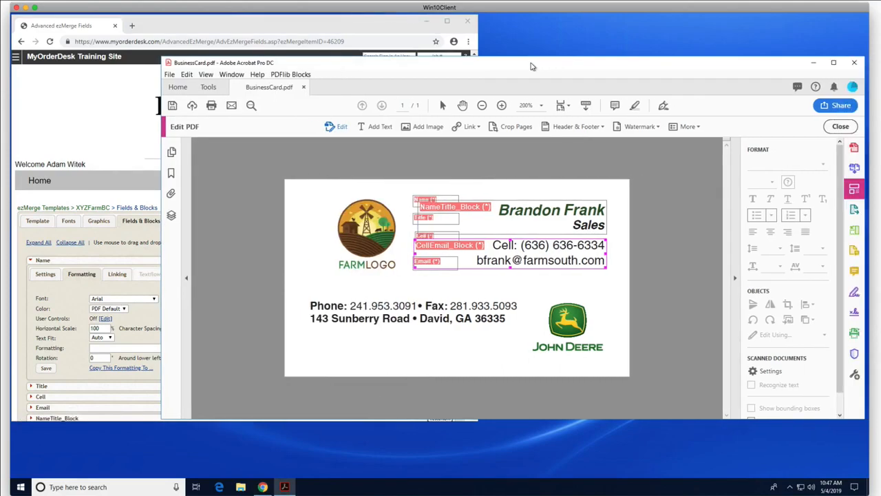
Step: Hide the PDFlib block display and confirm the name uses Helvetica Bold Oblique 11
{"action": "left_click", "coordinate": [210, 88]}
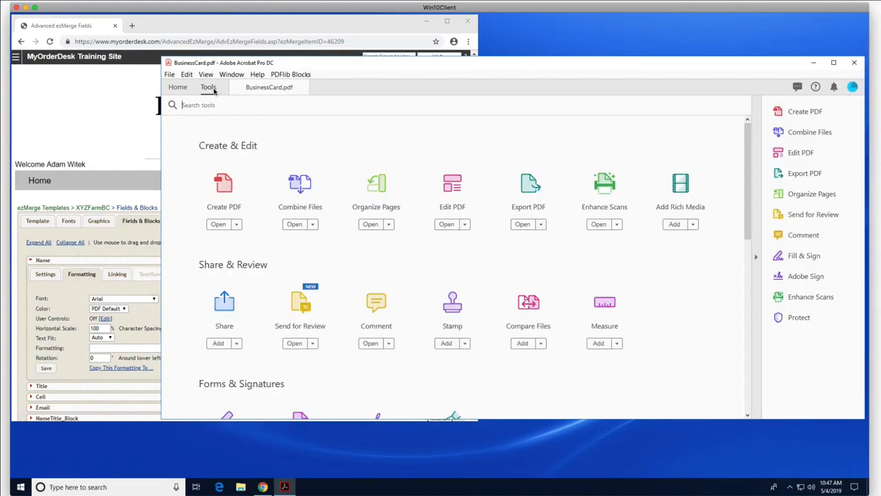
{"action": "left_click", "coordinate": [453, 184]}
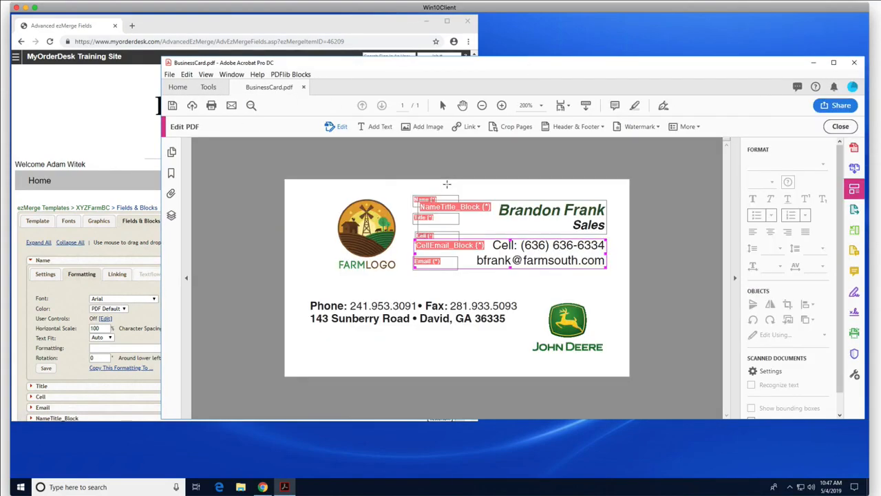
{"action": "left_click", "coordinate": [290, 74]}
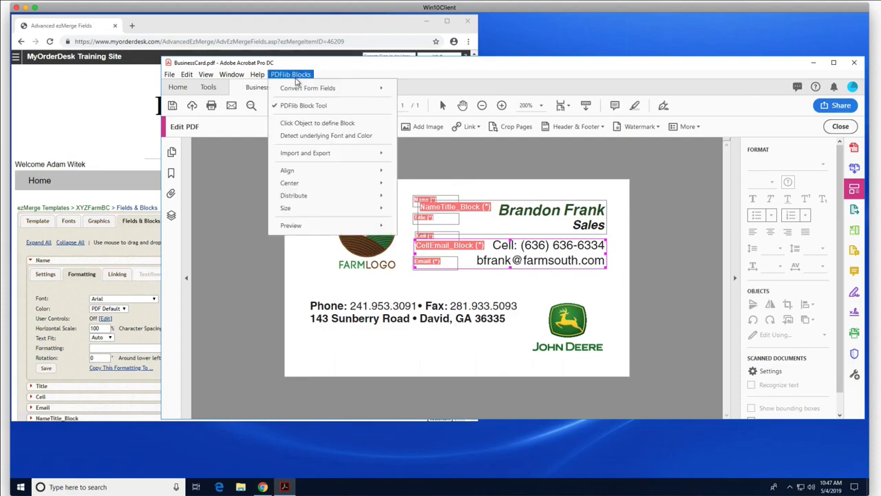
{"action": "left_click", "coordinate": [300, 107]}
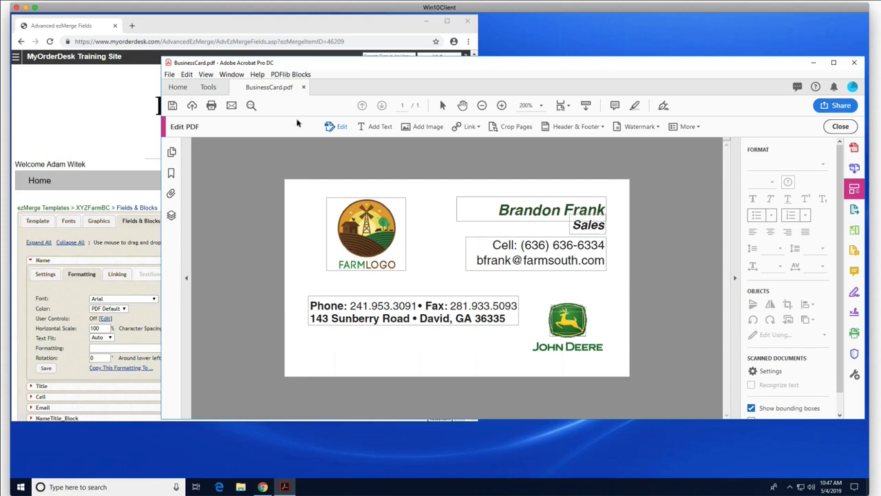
{"action": "left_click_drag", "start_coordinate": [498, 209], "coordinate": [561, 210]}
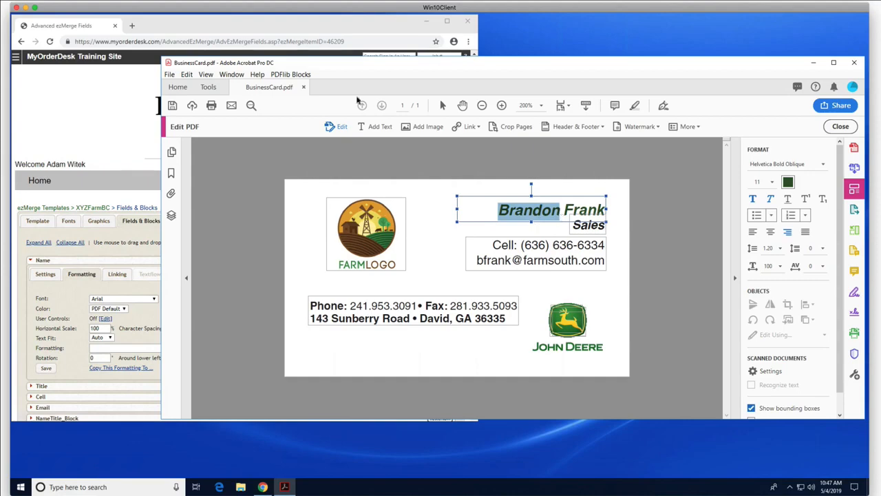
{"action": "left_click", "coordinate": [279, 28]}
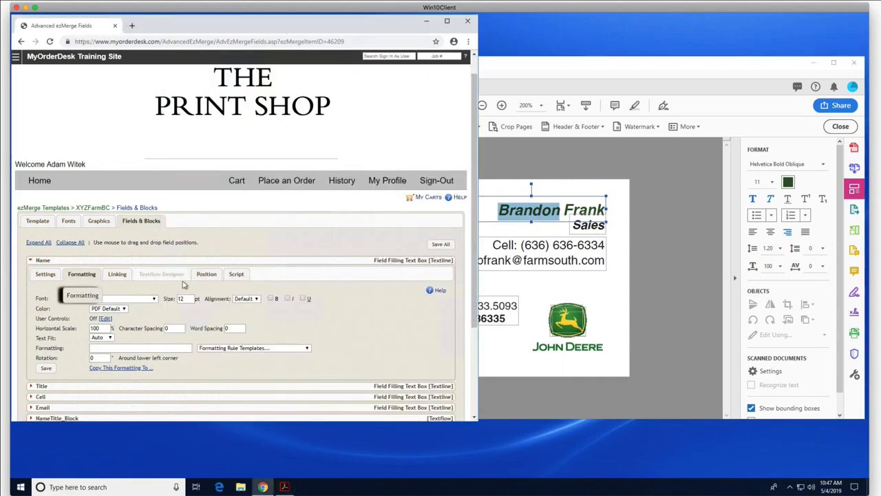
Step: Give the Name field HelveticaLT-BoldOblique at size 11 with a CMYK colour
{"action": "left_click", "coordinate": [134, 300]}
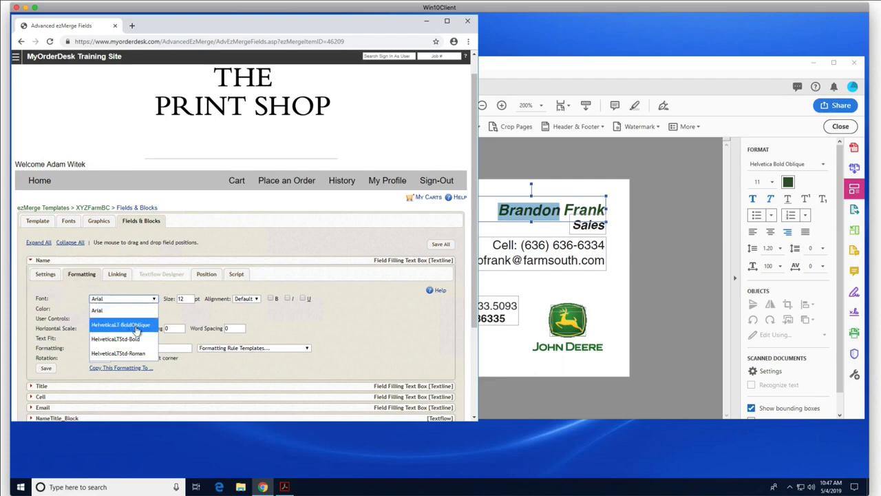
{"action": "left_click", "coordinate": [137, 329]}
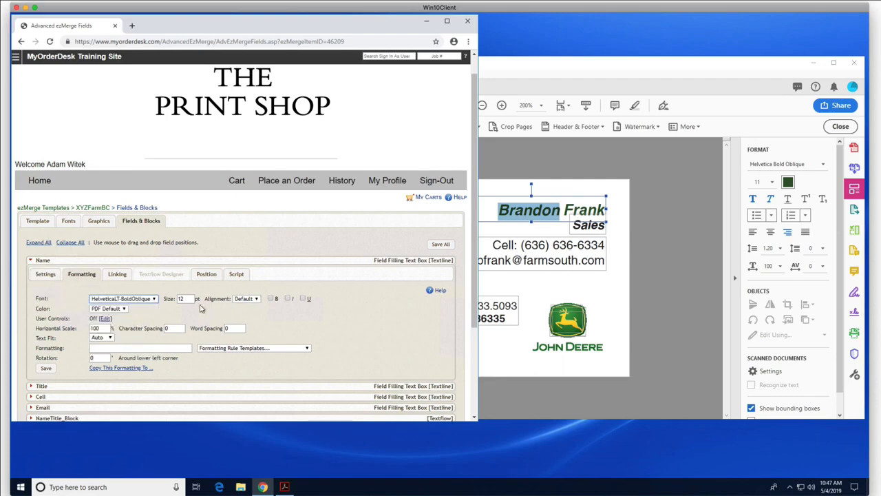
{"action": "double_click", "coordinate": [191, 298]}
{"action": "type", "text": "11"}
{"action": "left_click", "coordinate": [127, 309]}
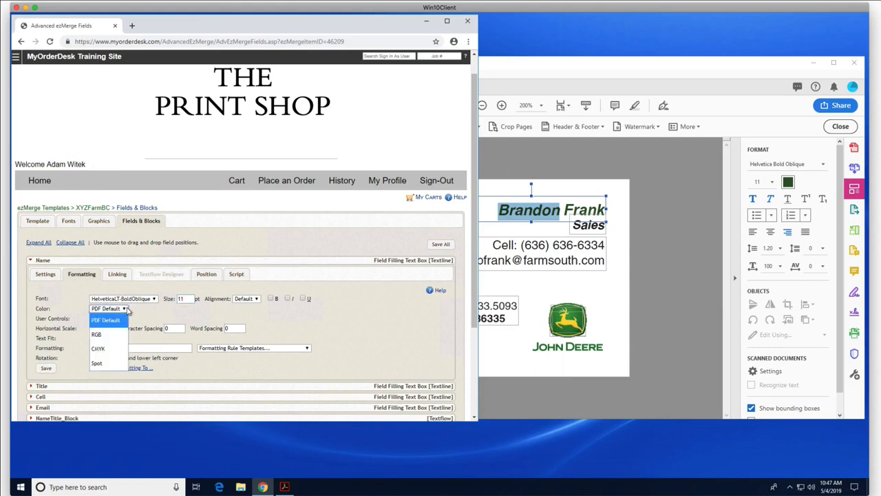
{"action": "left_click", "coordinate": [105, 348]}
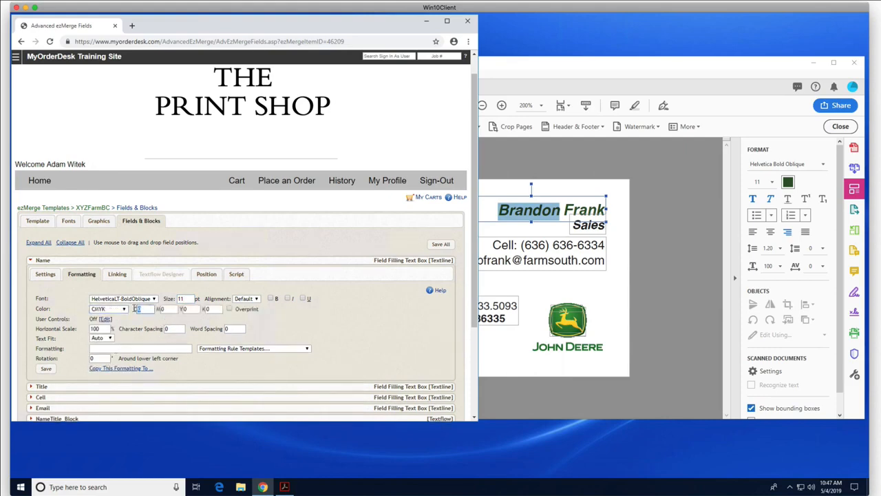
Step: Enter the Name colour as C78 M40 Y99 K38 and save
{"action": "left_click", "coordinate": [135, 309]}
{"action": "type", "text": "78"}
{"action": "key", "text": "Tab"}
{"action": "type", "text": "40"}
{"action": "key", "text": "Tab"}
{"action": "type", "text": "99"}
{"action": "key", "text": "Tab"}
{"action": "left_click", "coordinate": [48, 369]}
Step: Expand the Title field's Formatting tab with the PDF alongside
{"action": "scroll", "coordinate": [62, 315], "scroll_direction": "down", "scroll_amount": 2}
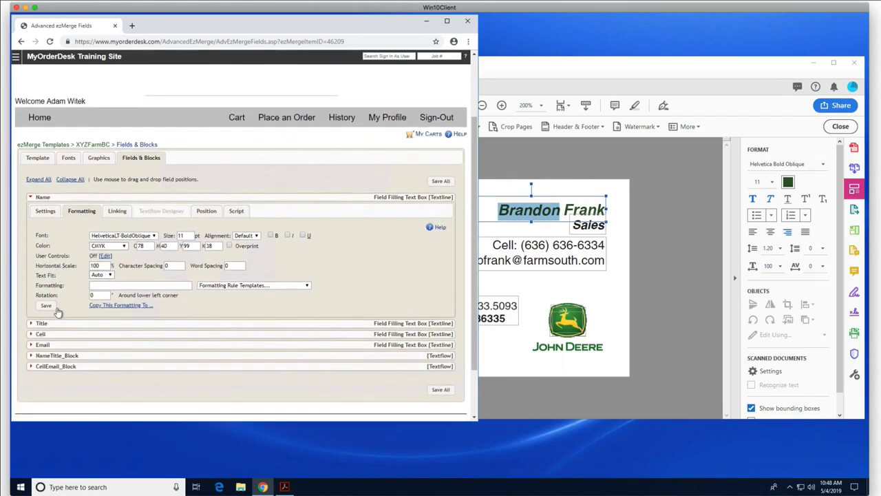
{"action": "left_click", "coordinate": [31, 324]}
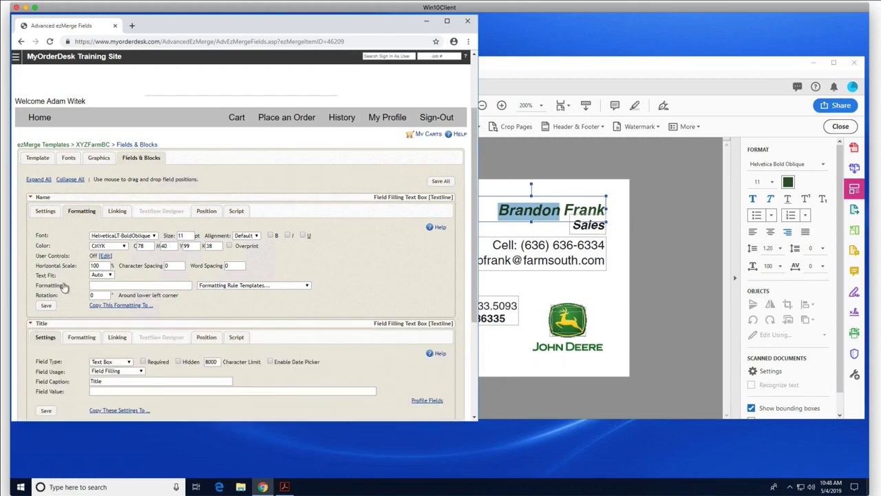
{"action": "scroll", "coordinate": [65, 282], "scroll_direction": "down", "scroll_amount": 3}
{"action": "left_click", "coordinate": [81, 262]}
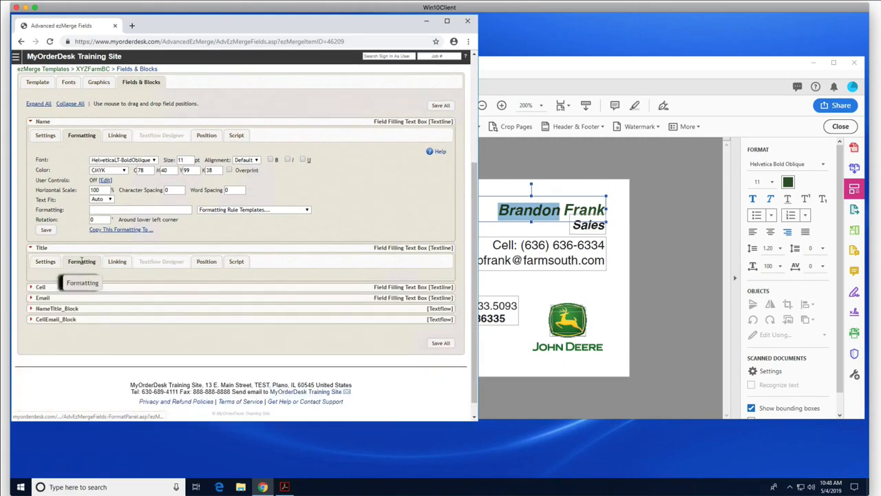
{"action": "left_click", "coordinate": [631, 73]}
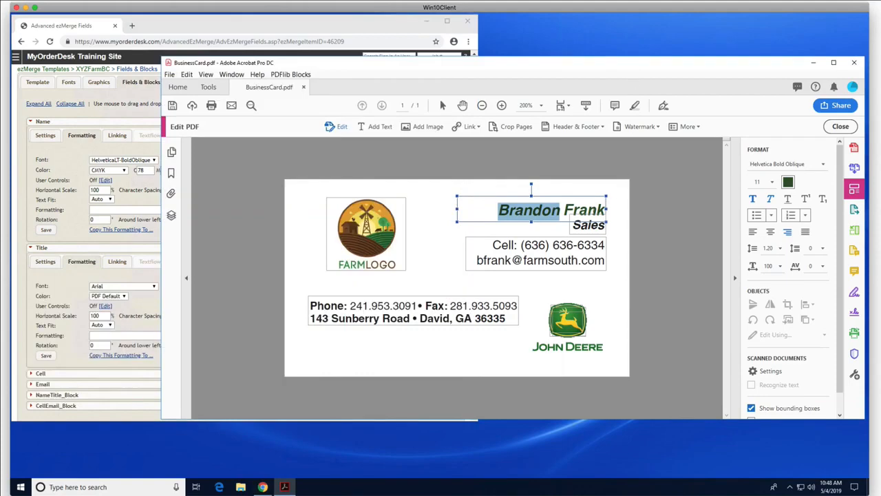
Step: Check the title text size in the PDF and set Title's font to HelveticaLT-BoldOblique
{"action": "double_click", "coordinate": [585, 224]}
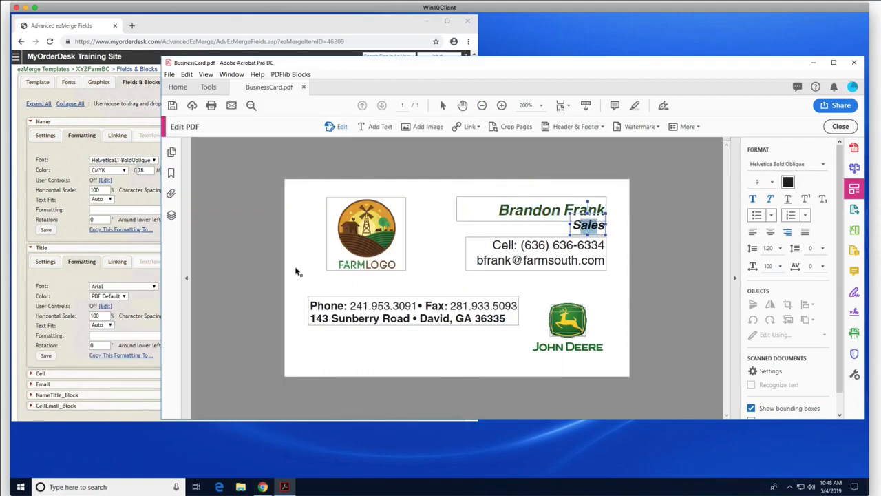
{"action": "left_click", "coordinate": [59, 287]}
{"action": "left_click", "coordinate": [141, 286]}
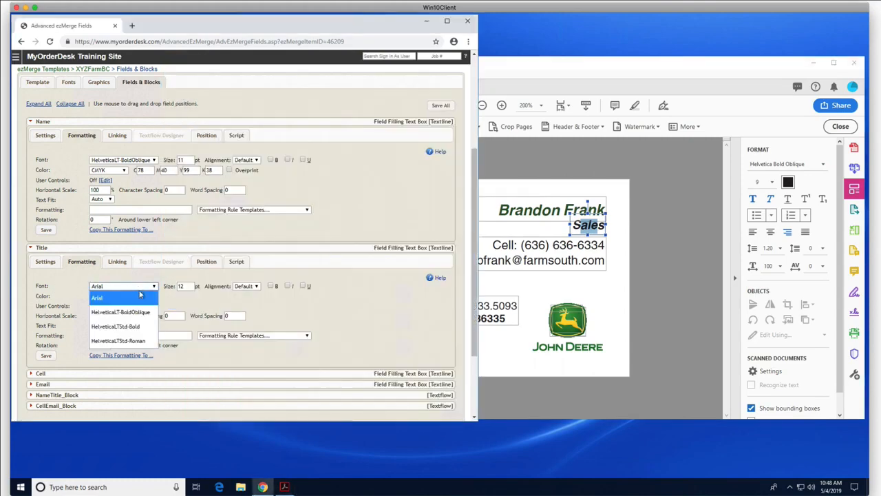
{"action": "left_click", "coordinate": [121, 311]}
{"action": "key", "text": "Tab"}
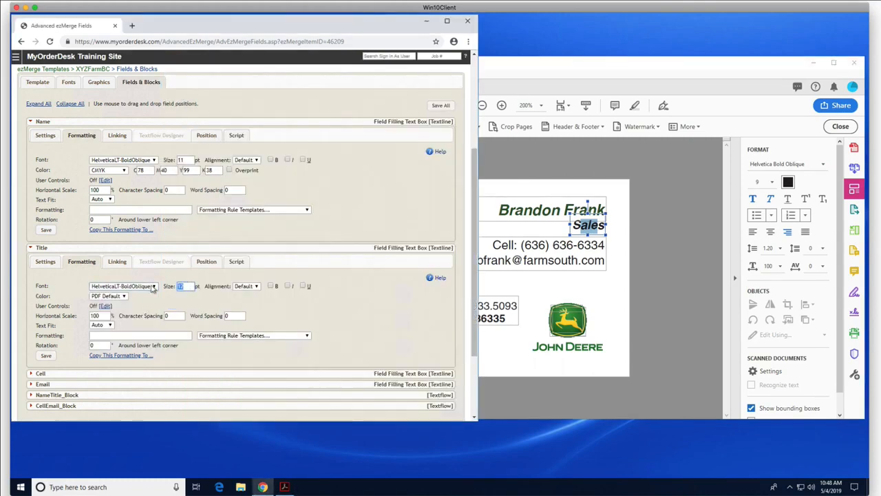
Step: Set Title's colour to CMYK with K 10, save, and collapse Name and Title
{"action": "left_click", "coordinate": [119, 296]}
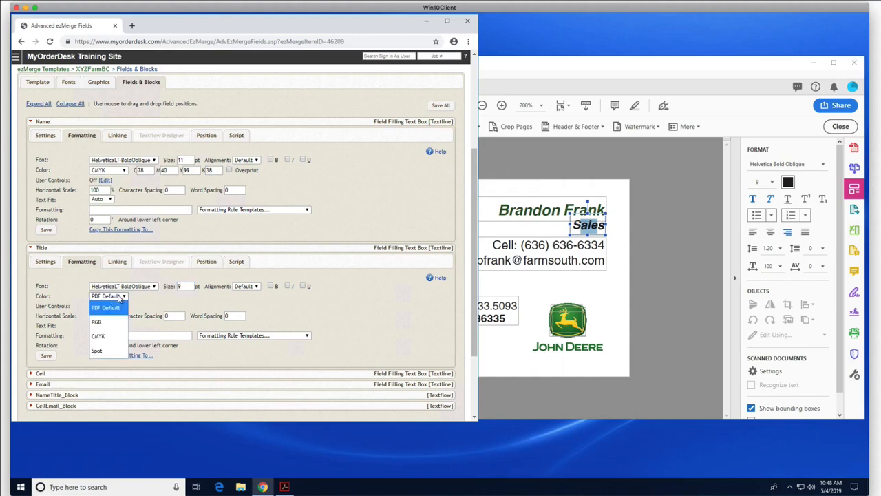
{"action": "left_click", "coordinate": [103, 336]}
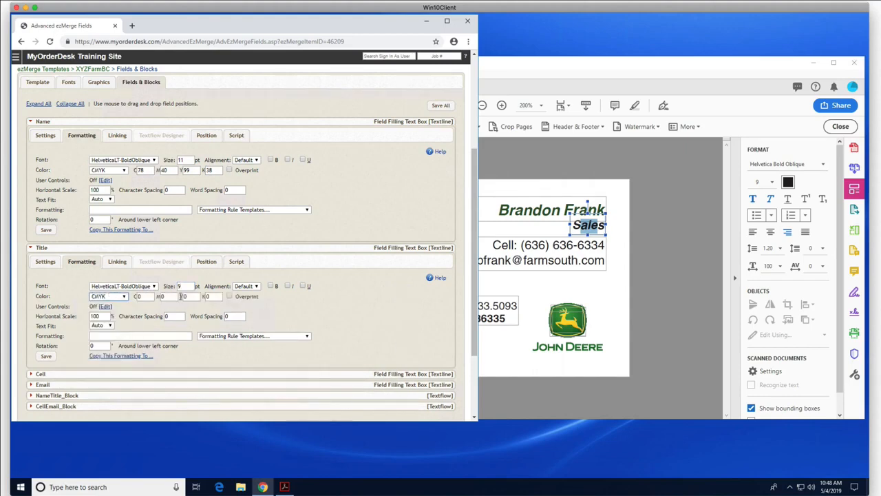
{"action": "left_click", "coordinate": [217, 296]}
{"action": "type", "text": "100"}
{"action": "left_click", "coordinate": [51, 355]}
{"action": "left_click", "coordinate": [30, 121]}
{"action": "left_click", "coordinate": [32, 146]}
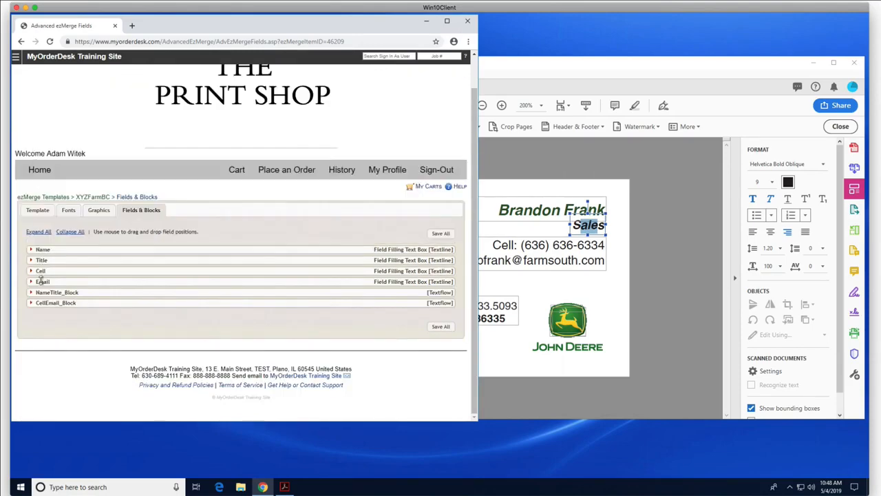
Step: Open the Cell field's formatting and check the phone number's font in the PDF
{"action": "left_click", "coordinate": [30, 271]}
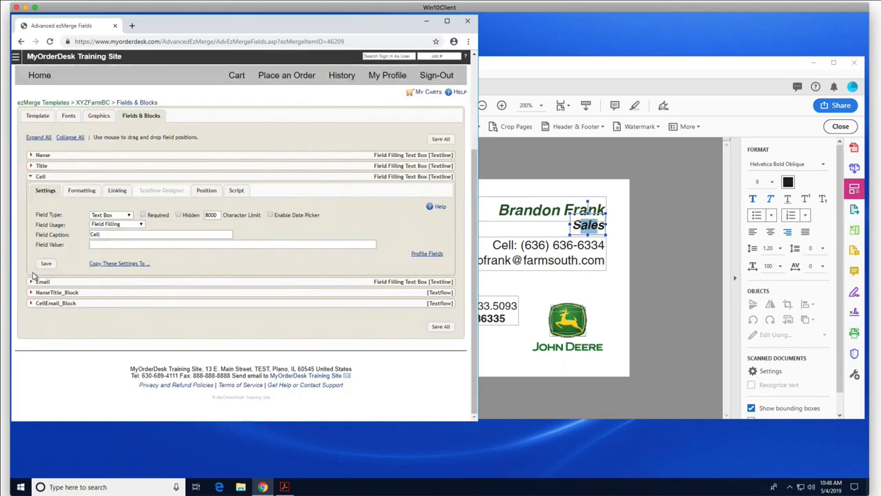
{"action": "left_click", "coordinate": [82, 197]}
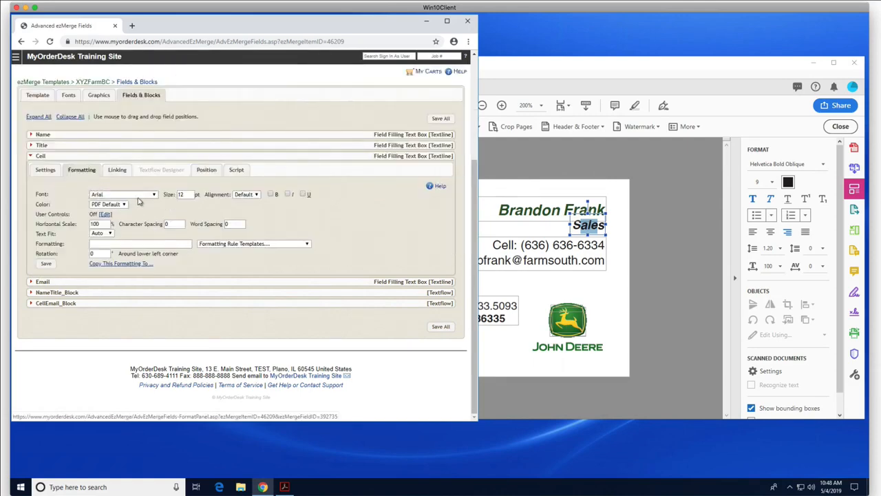
{"action": "left_click", "coordinate": [653, 238]}
{"action": "left_click", "coordinate": [523, 245]}
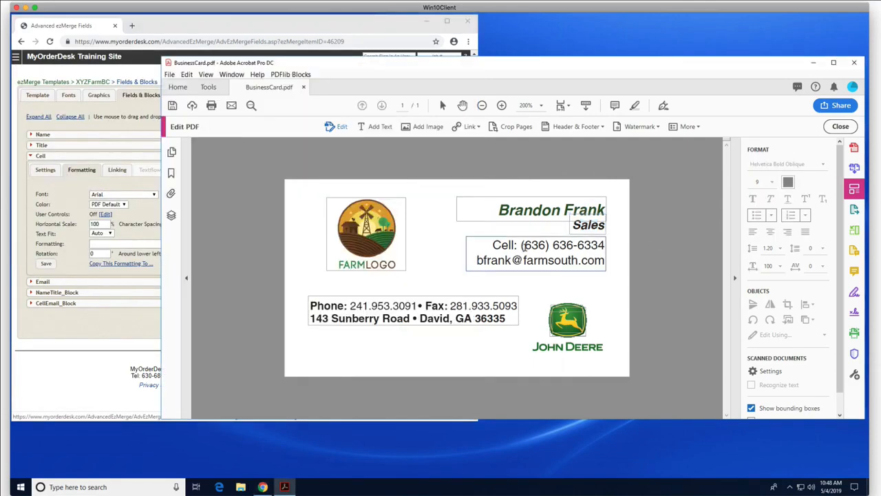
{"action": "left_click_drag", "start_coordinate": [523, 245], "coordinate": [604, 245]}
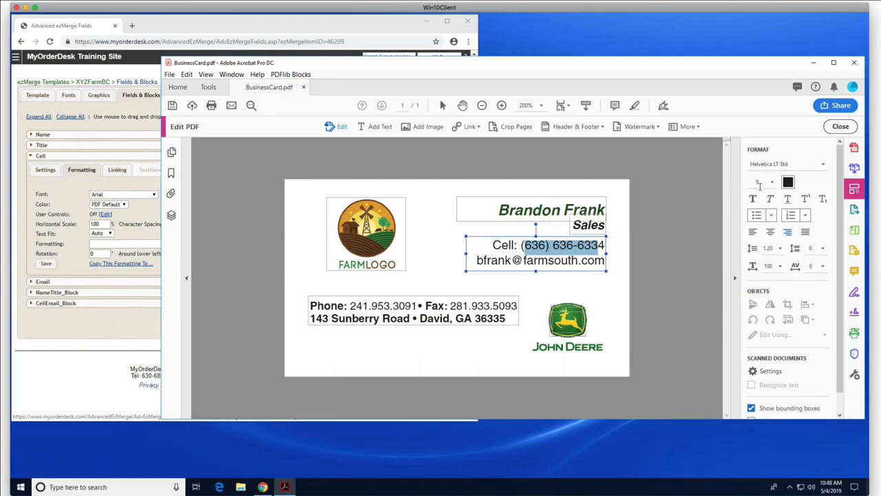
Step: Set the Cell field to HelveticaLTStd-Roman at 9 pt and save it
{"action": "left_click", "coordinate": [53, 230]}
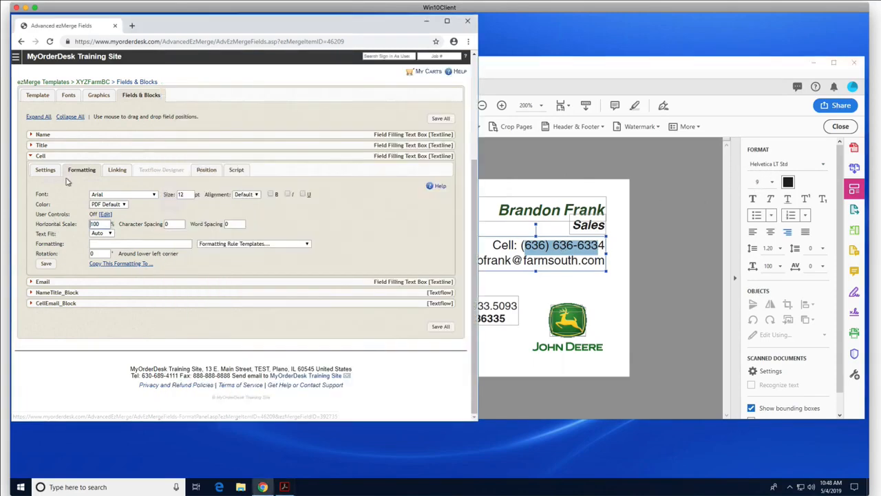
{"action": "left_click", "coordinate": [126, 195]}
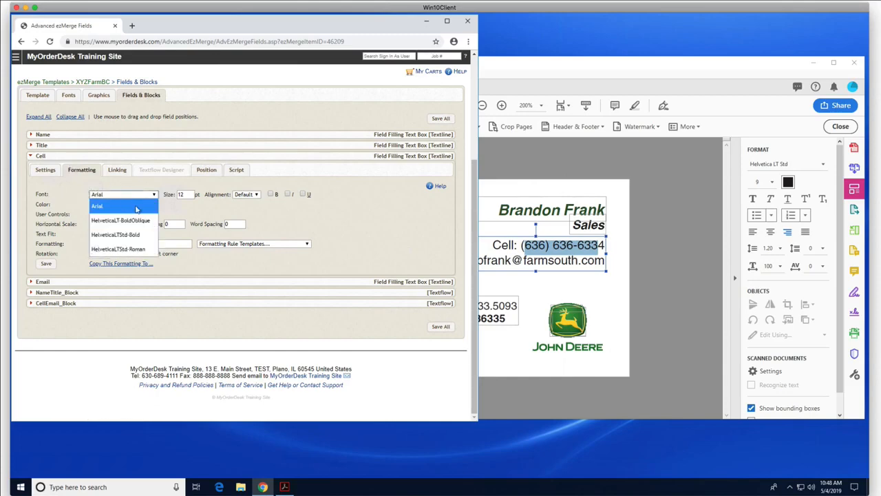
{"action": "left_click", "coordinate": [143, 248]}
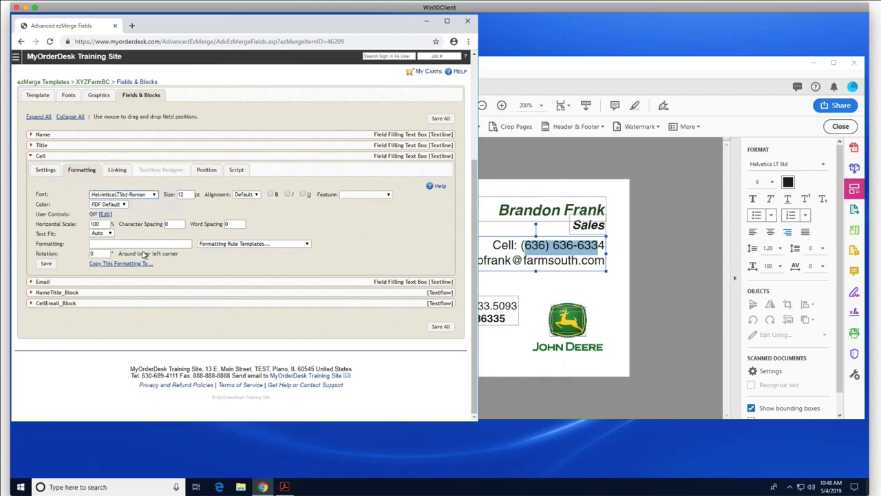
{"action": "double_click", "coordinate": [187, 195]}
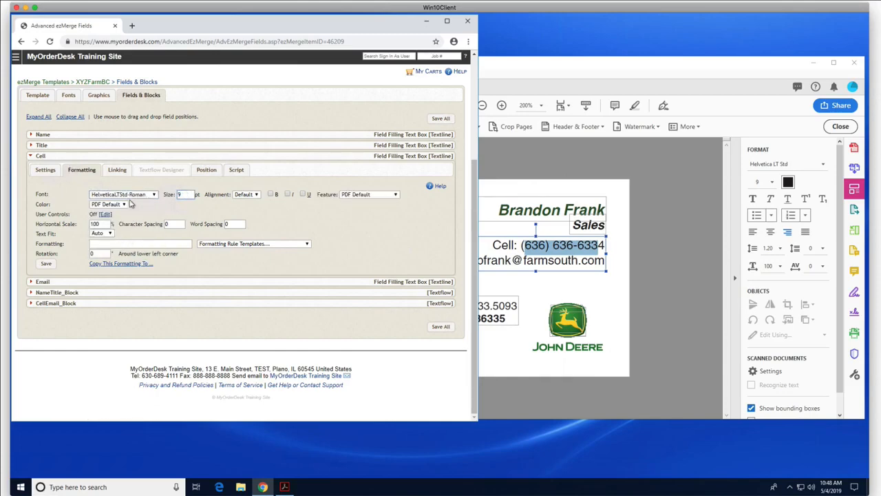
{"action": "left_click", "coordinate": [154, 207]}
{"action": "left_click", "coordinate": [46, 264]}
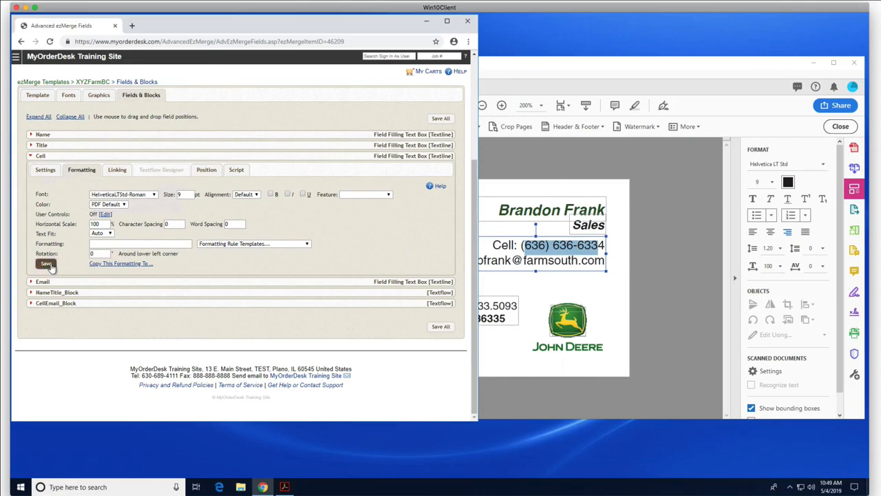
Step: Compare the saved formatting against the phone text in the PDF, then stop editing it
{"action": "left_click", "coordinate": [693, 256]}
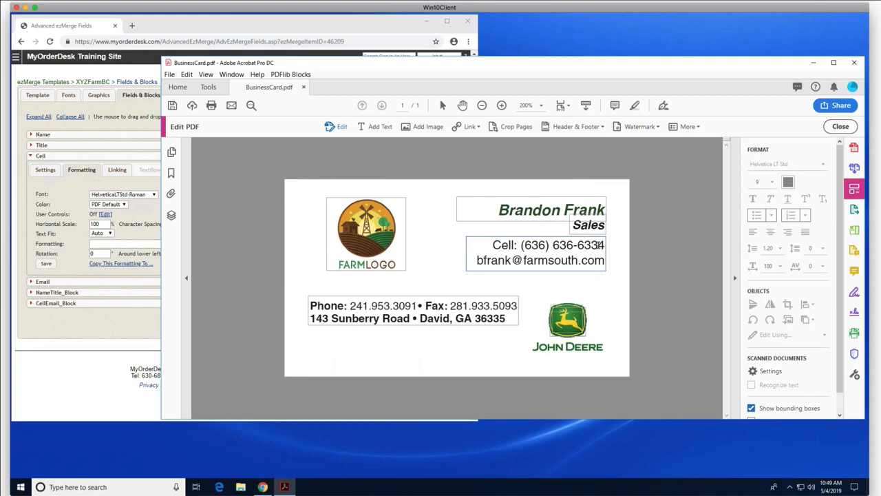
{"action": "left_click", "coordinate": [318, 277]}
{"action": "left_click", "coordinate": [108, 334]}
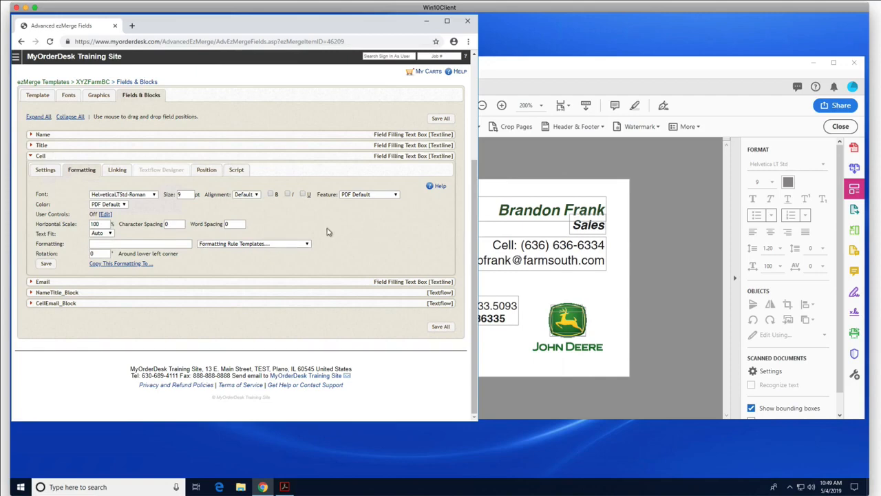
{"action": "left_click", "coordinate": [276, 246]}
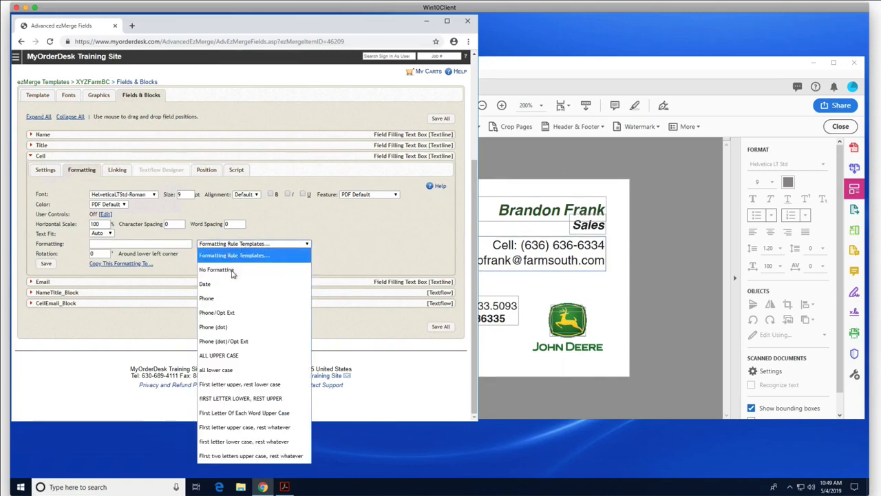
{"action": "left_click", "coordinate": [225, 298]}
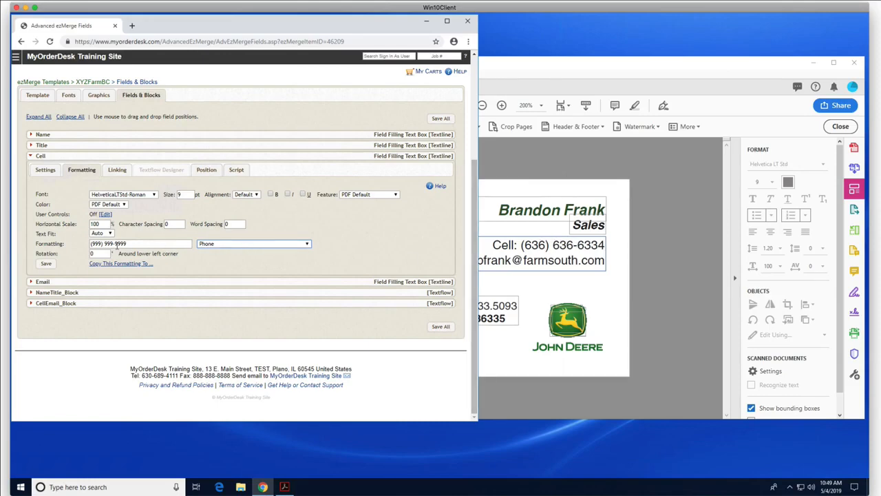
{"action": "left_click", "coordinate": [115, 244]}
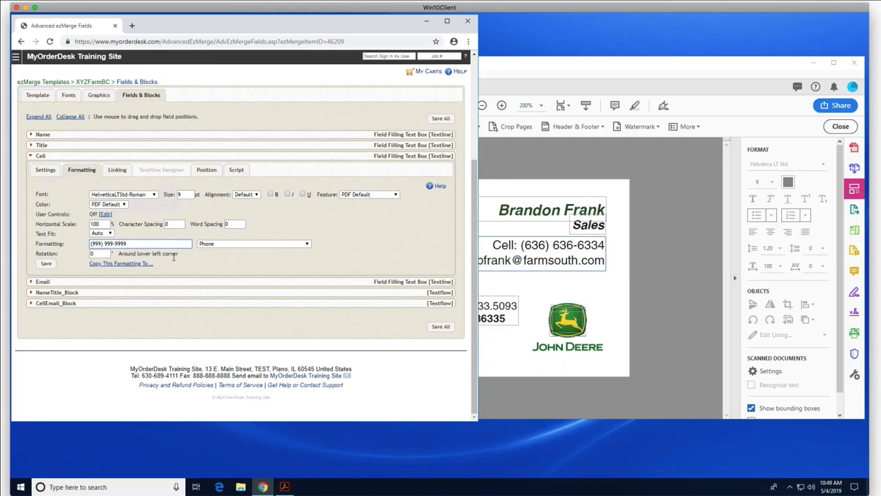
{"action": "type", "text": "-"}
{"action": "key", "text": "BackSpace"}
{"action": "type", "text": "."}
{"action": "key", "text": "BackSpace"}
{"action": "key", "text": "BackSpace"}
{"action": "type", "text": "-"}
{"action": "left_click", "coordinate": [44, 265]}
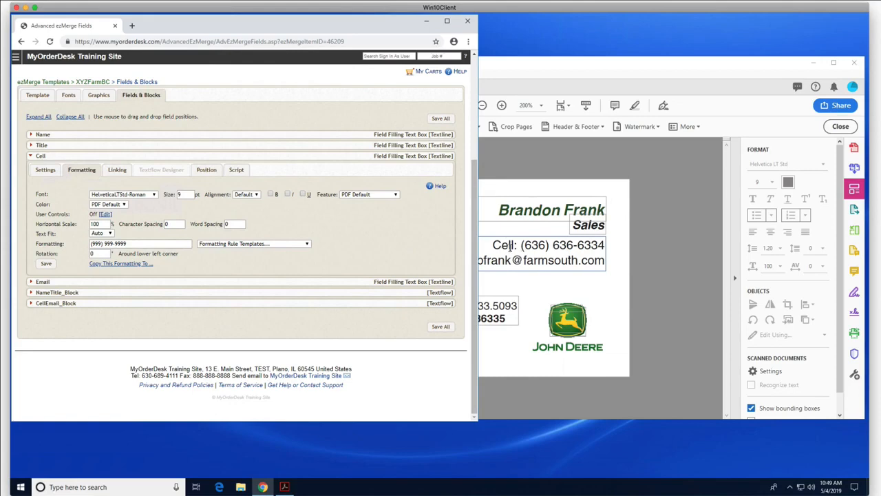
Step: Make the Cell linking rule 'Cell: [Cell]' by typing the label and inserting the Cell field
{"action": "left_click", "coordinate": [117, 169]}
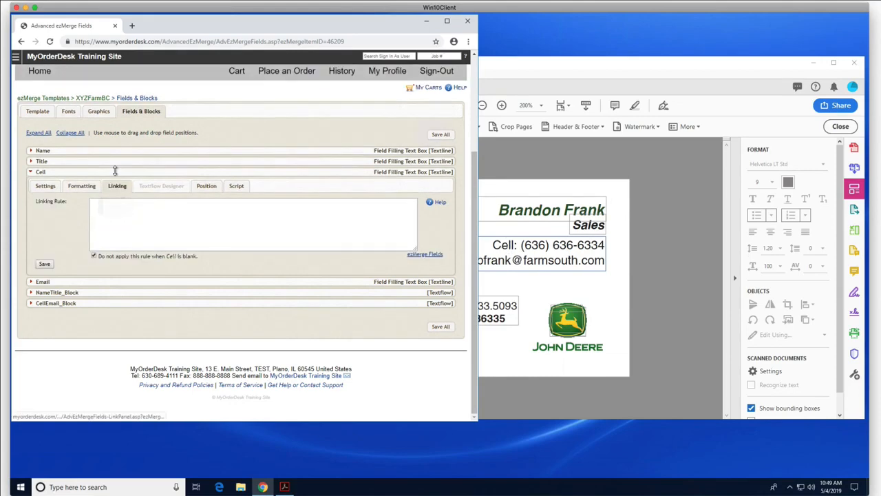
{"action": "left_click", "coordinate": [138, 215]}
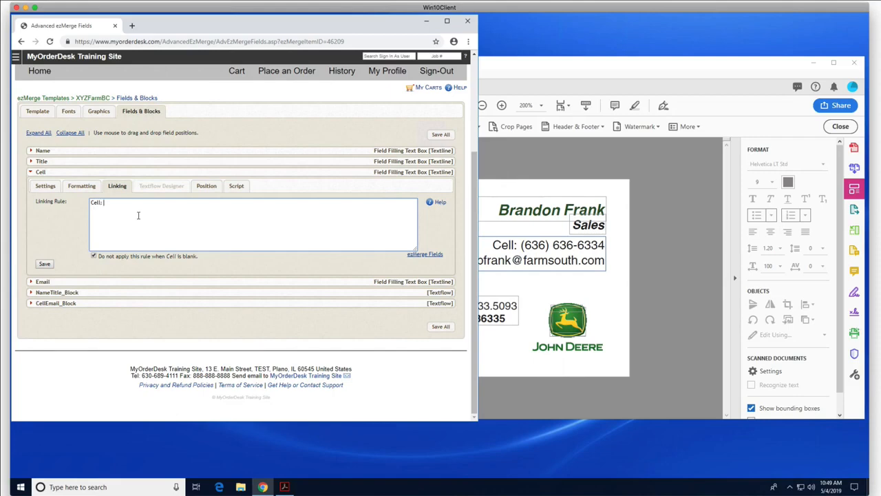
{"action": "left_click", "coordinate": [432, 255]}
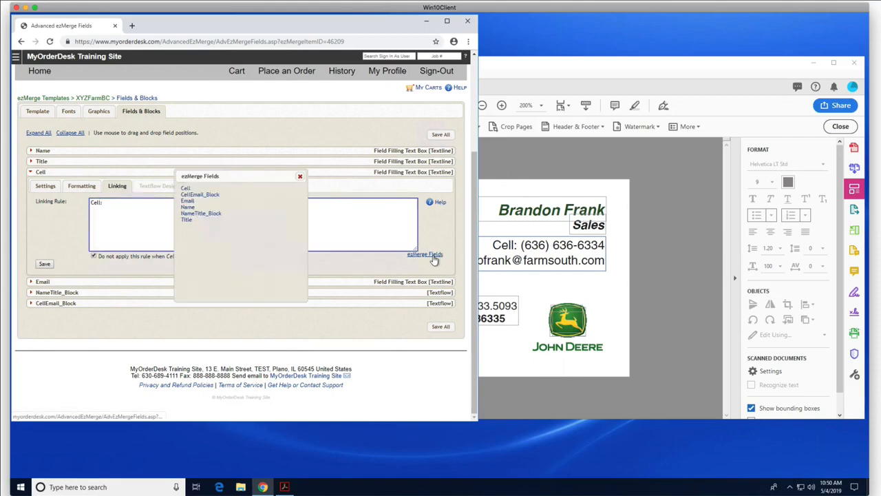
{"action": "left_click", "coordinate": [186, 191]}
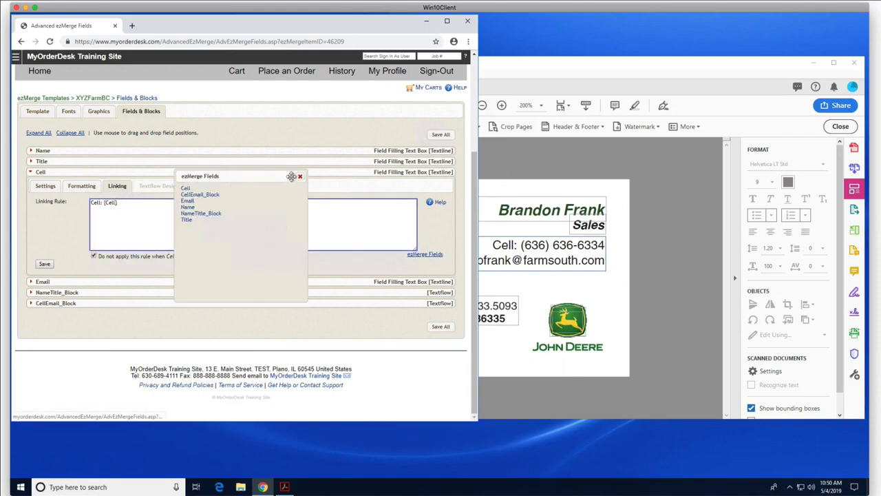
{"action": "left_click", "coordinate": [300, 177]}
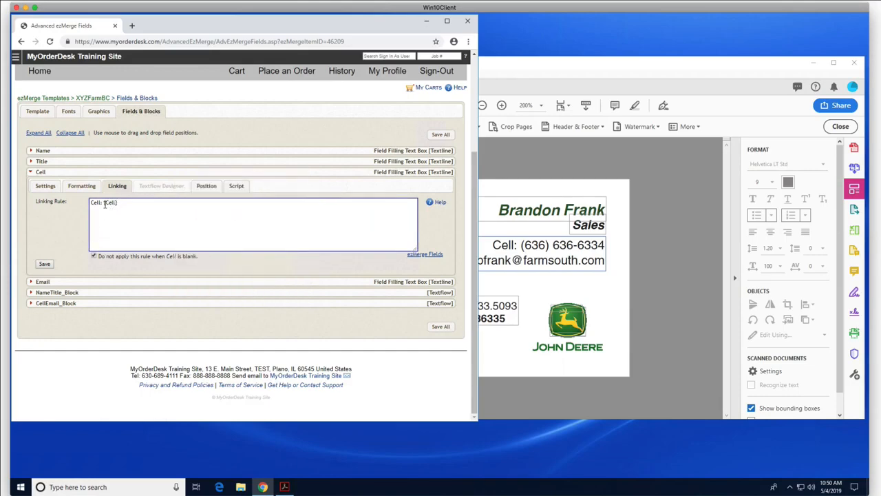
{"action": "left_click_drag", "start_coordinate": [105, 203], "coordinate": [93, 205]}
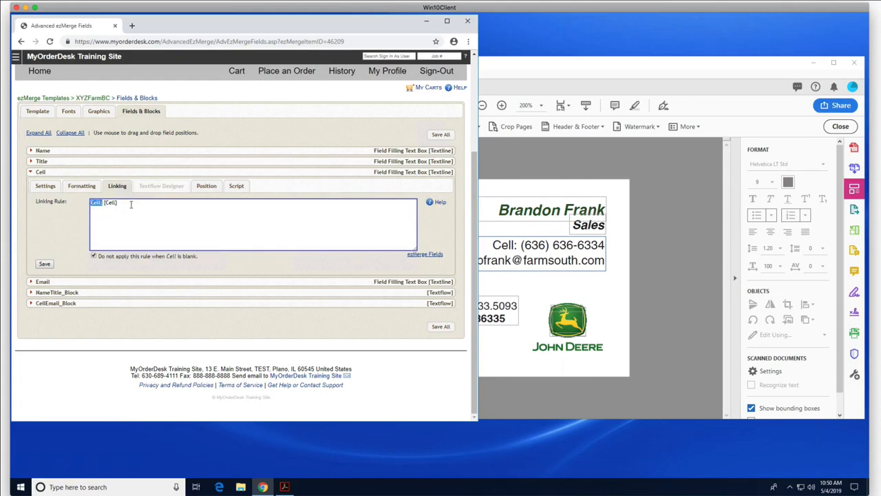
Step: Save the Cell linking rule, then set Email to HelveticaLTStd-Roman 9 pt and save
{"action": "left_click", "coordinate": [43, 265]}
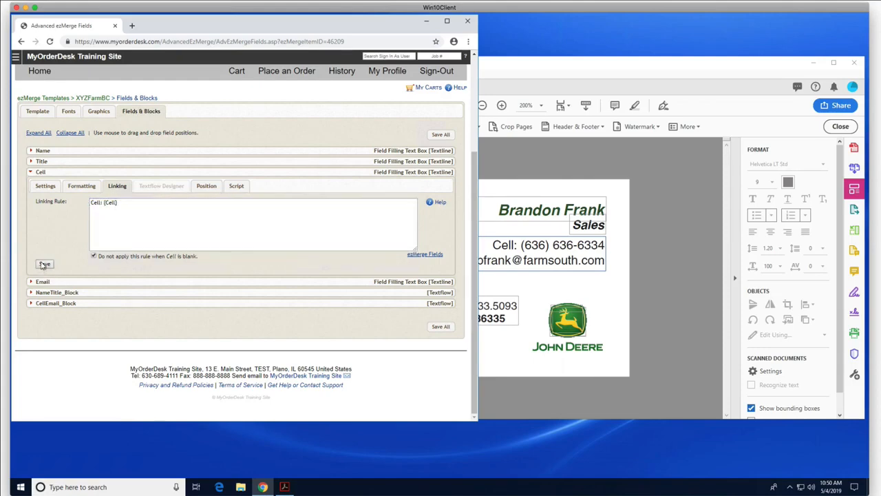
{"action": "left_click", "coordinate": [30, 173]}
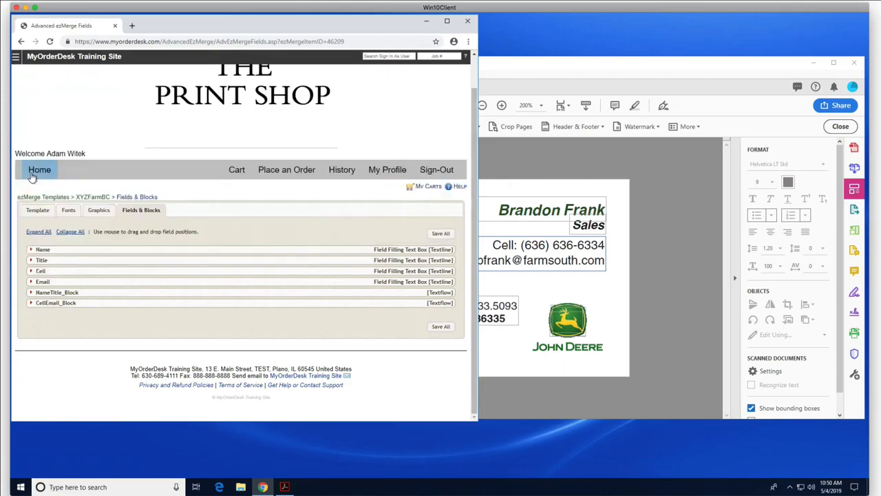
{"action": "left_click", "coordinate": [30, 281]}
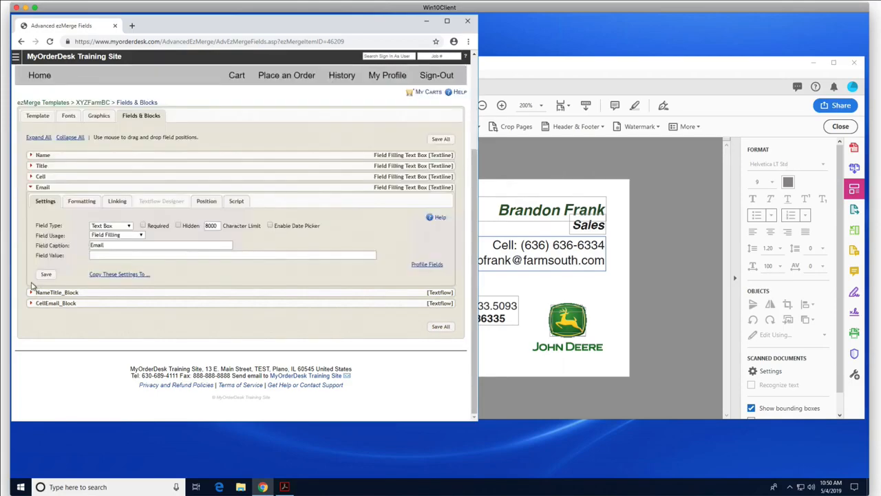
{"action": "left_click", "coordinate": [92, 203]}
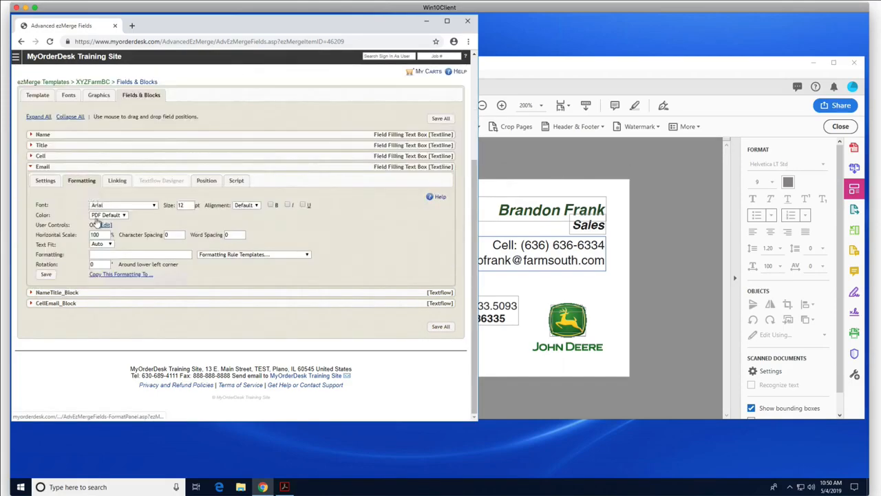
{"action": "left_click", "coordinate": [110, 206]}
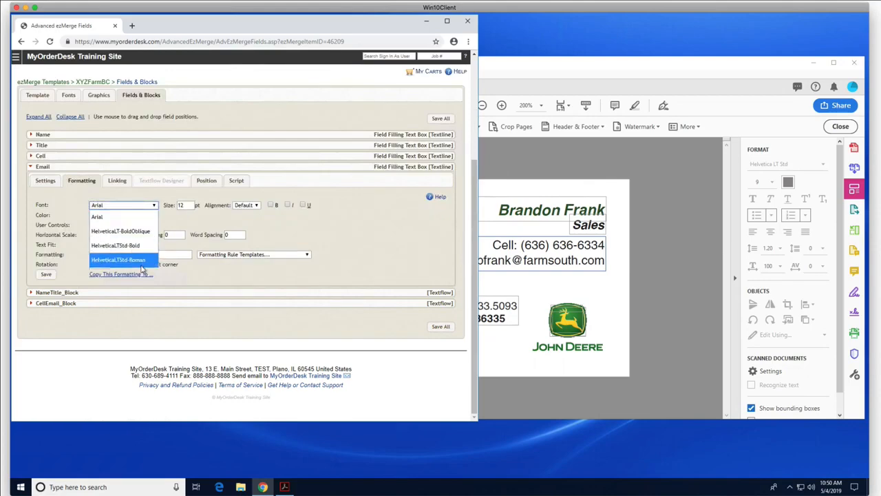
{"action": "left_click", "coordinate": [144, 261]}
{"action": "double_click", "coordinate": [186, 205]}
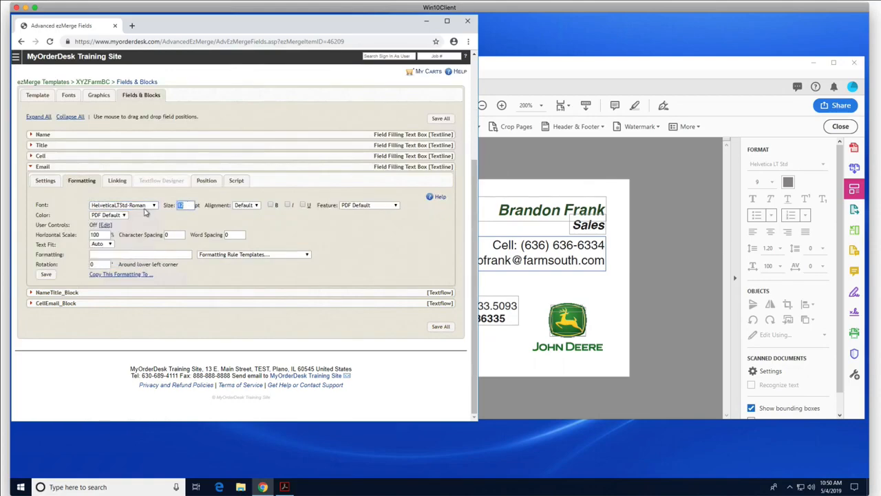
{"action": "type", "text": "9"}
{"action": "left_click", "coordinate": [46, 275]}
{"action": "left_click", "coordinate": [38, 167]}
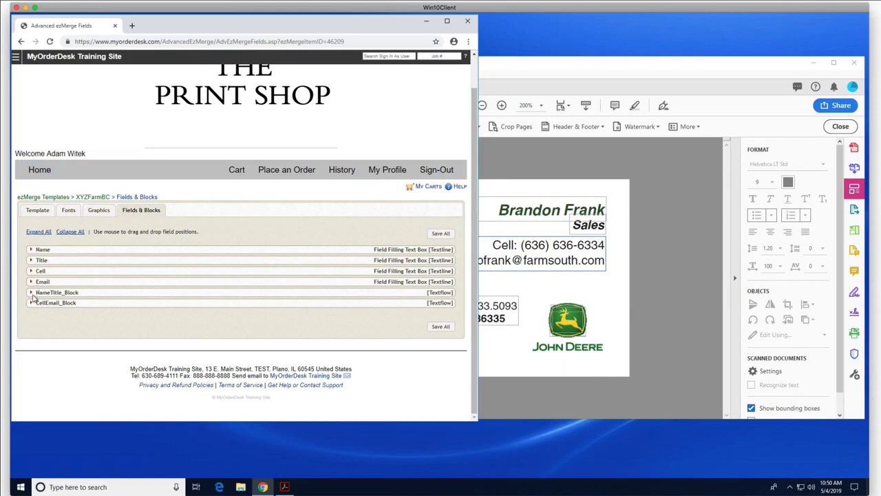
Step: Put [Name] and [Title] on separate lines in NameTitle_Block's textflow text
{"action": "left_click", "coordinate": [31, 292]}
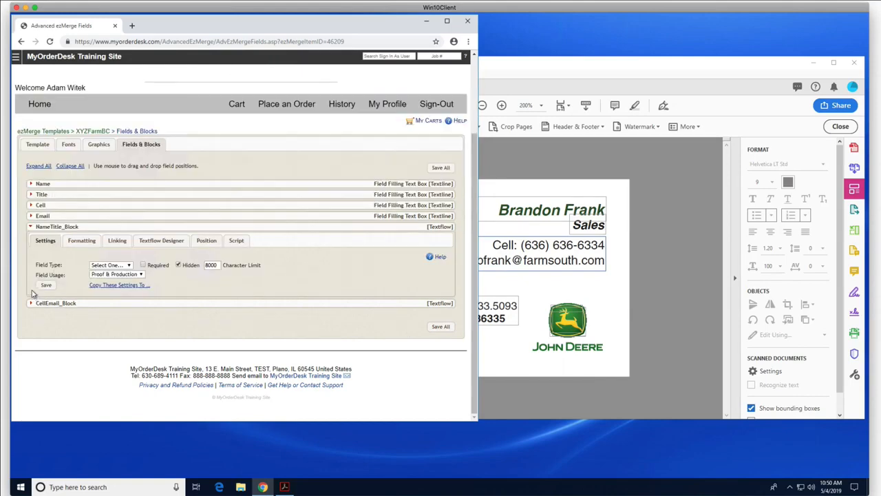
{"action": "left_click", "coordinate": [176, 244]}
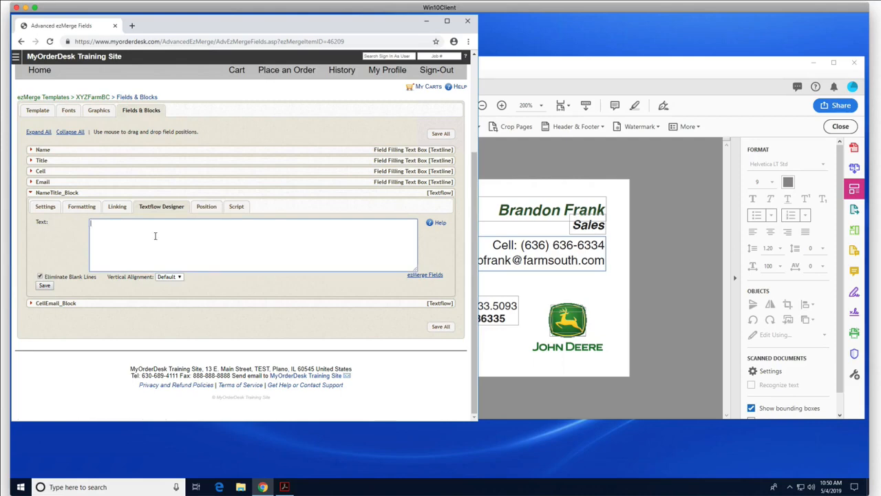
{"action": "left_click", "coordinate": [427, 274]}
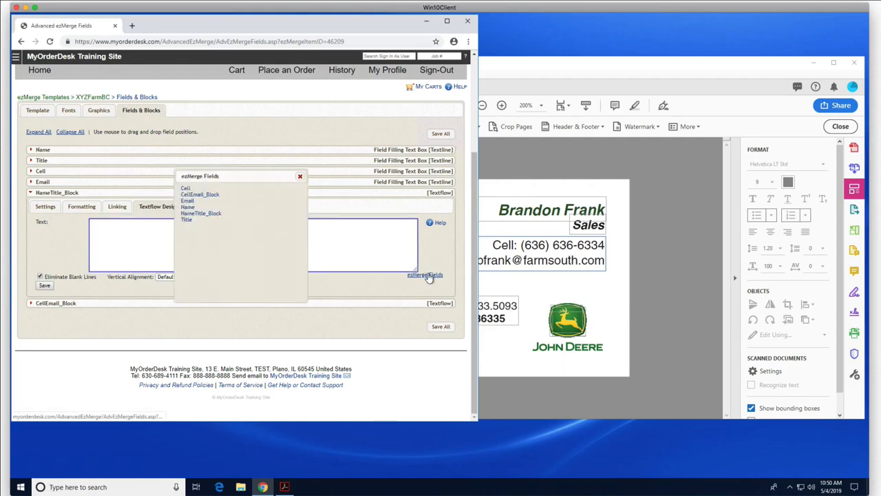
{"action": "left_click", "coordinate": [189, 208]}
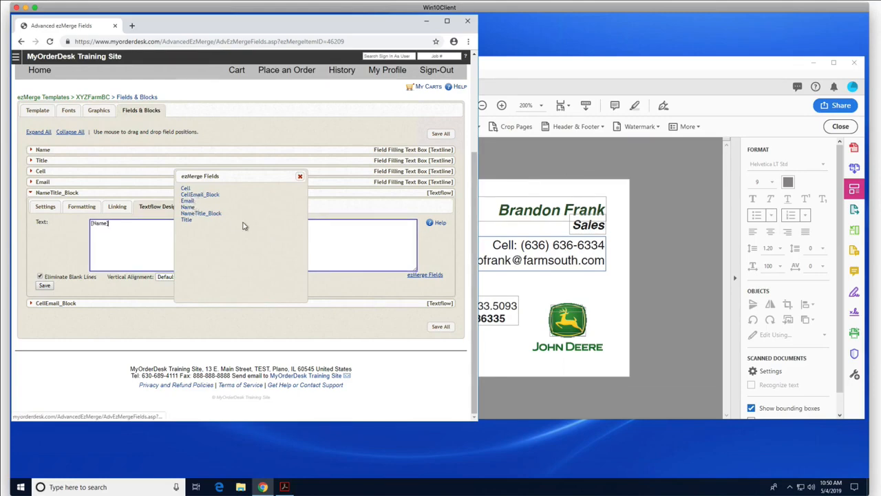
{"action": "left_click", "coordinate": [186, 220]}
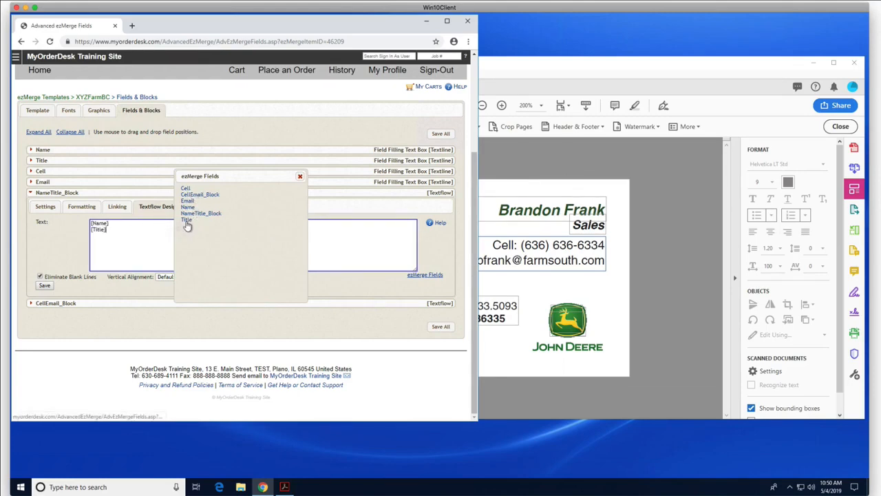
{"action": "left_click", "coordinate": [300, 177]}
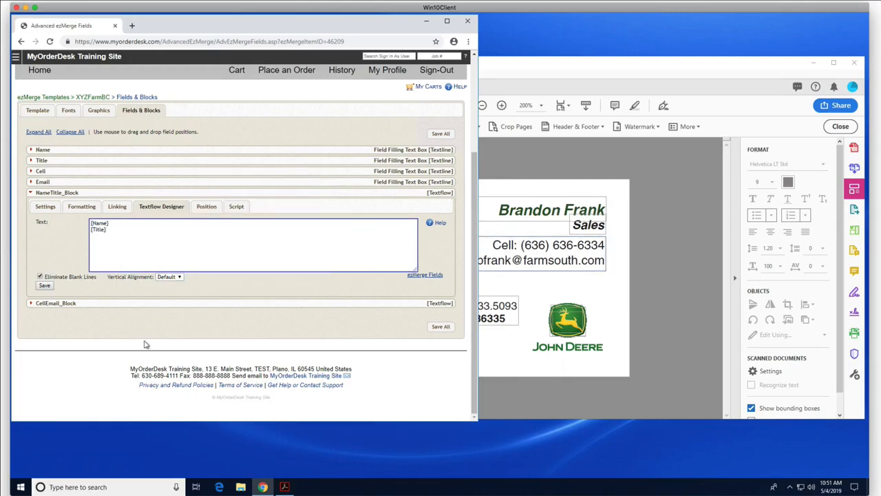
{"action": "left_click", "coordinate": [35, 303]}
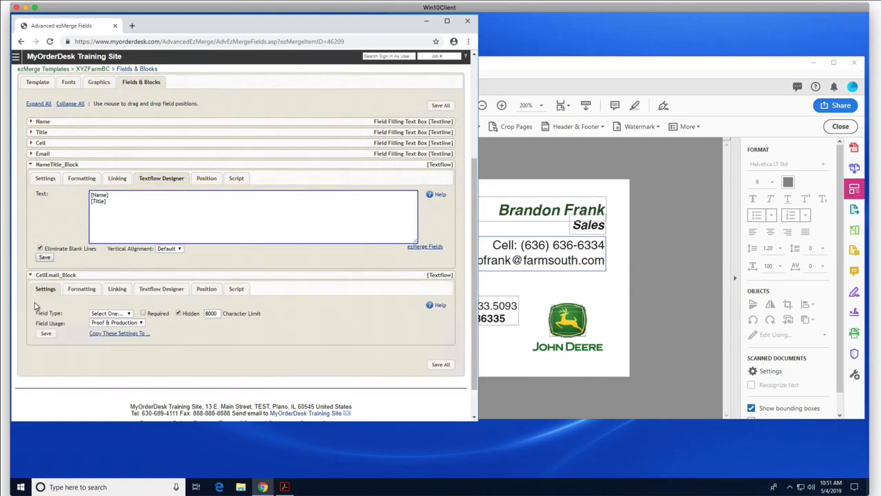
Step: Fill CellEmail_Block's textflow with [Cell] and [Email] on separate lines, save, then Save All
{"action": "left_click", "coordinate": [153, 289]}
{"action": "left_click", "coordinate": [144, 312]}
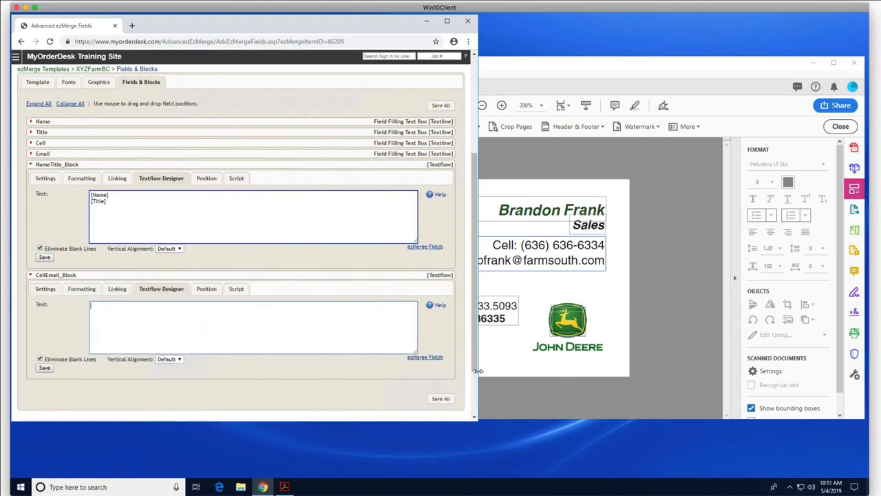
{"action": "left_click", "coordinate": [422, 358]}
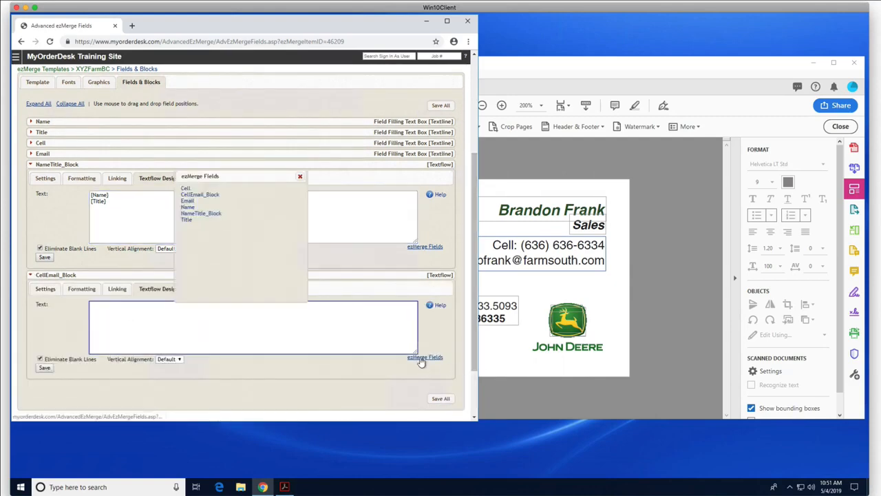
{"action": "left_click", "coordinate": [185, 189]}
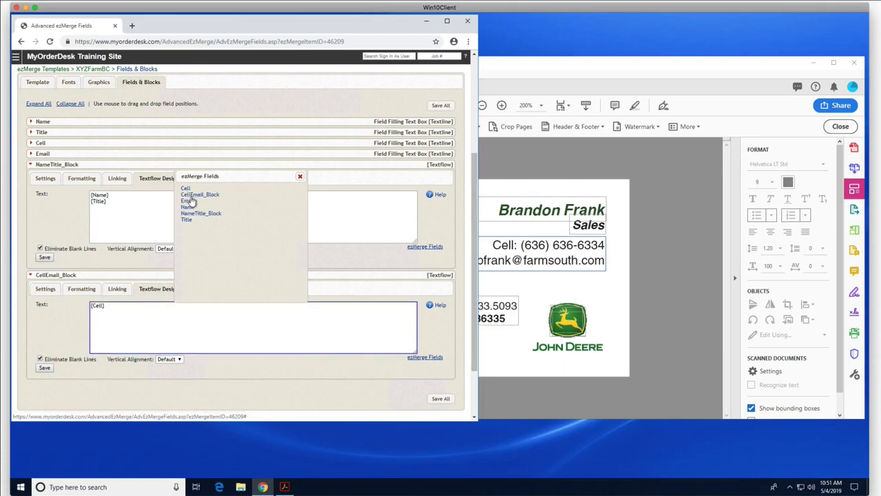
{"action": "left_click", "coordinate": [187, 200]}
{"action": "left_click", "coordinate": [300, 178]}
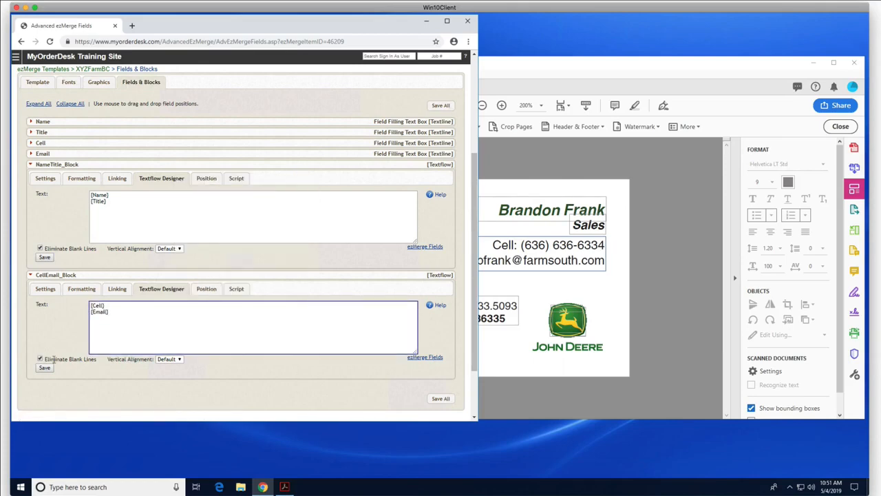
{"action": "left_click", "coordinate": [45, 368]}
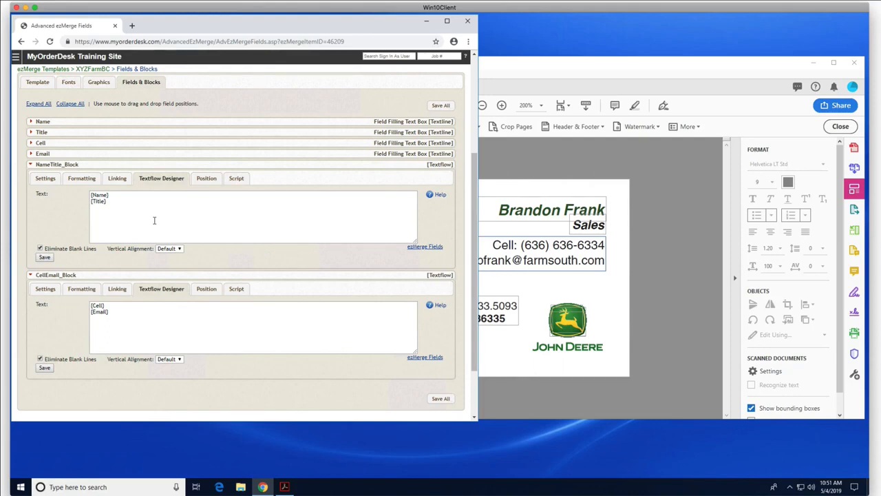
{"action": "scroll", "coordinate": [117, 207], "scroll_direction": "up", "scroll_amount": 3}
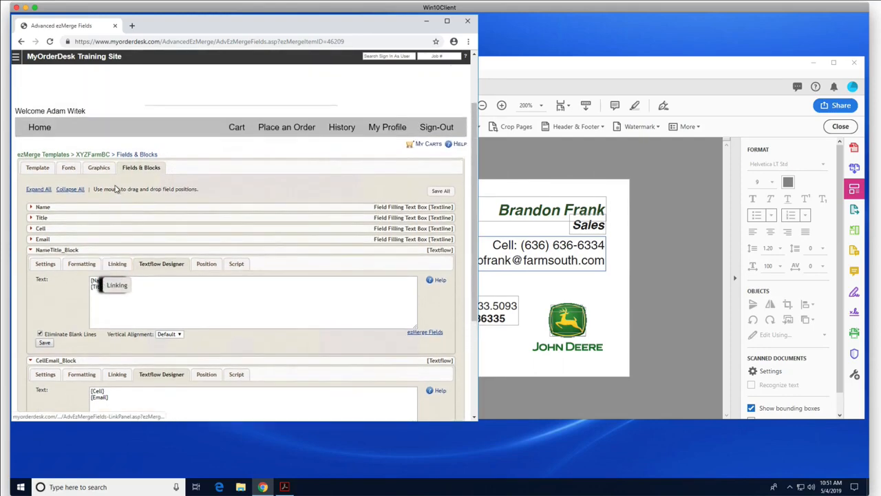
{"action": "left_click", "coordinate": [439, 192]}
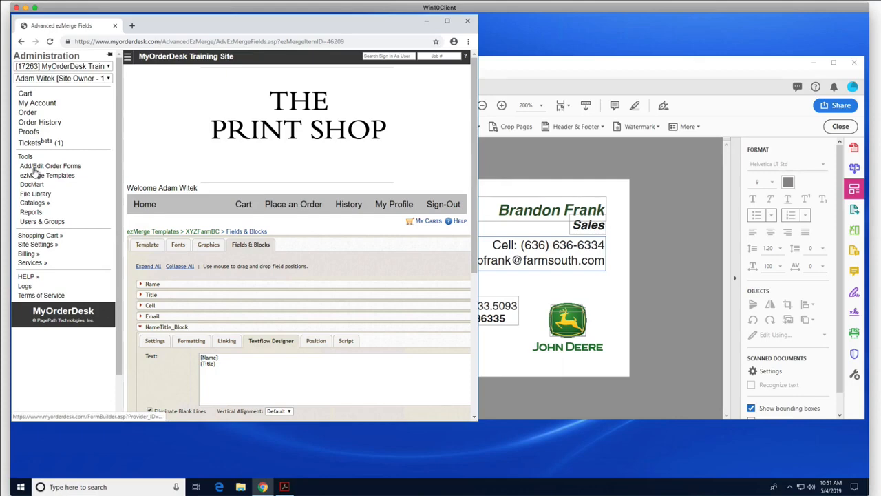
Step: Create a new order form titled 'XYZ Farm BC' in the Form Builder
{"action": "left_click", "coordinate": [35, 168]}
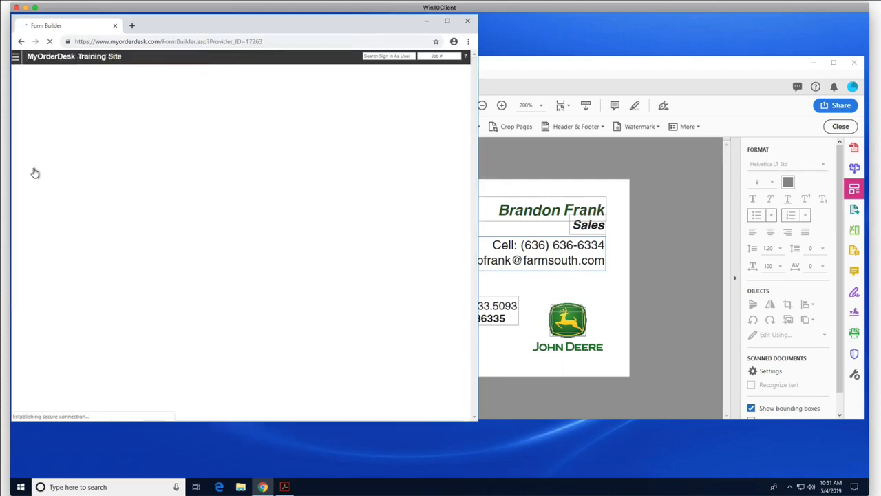
{"action": "left_click", "coordinate": [44, 119]}
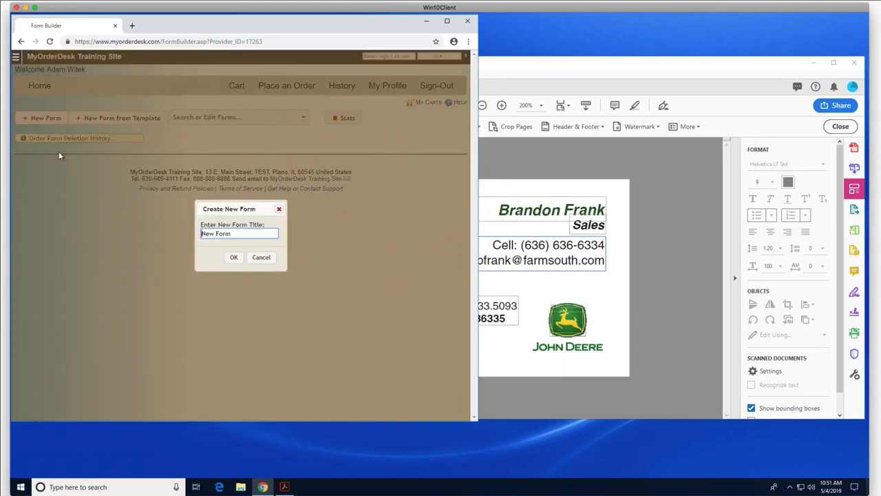
{"action": "key", "text": "ctrl+a"}
{"action": "type", "text": "XYZ Farm BC"}
{"action": "left_click", "coordinate": [234, 256]}
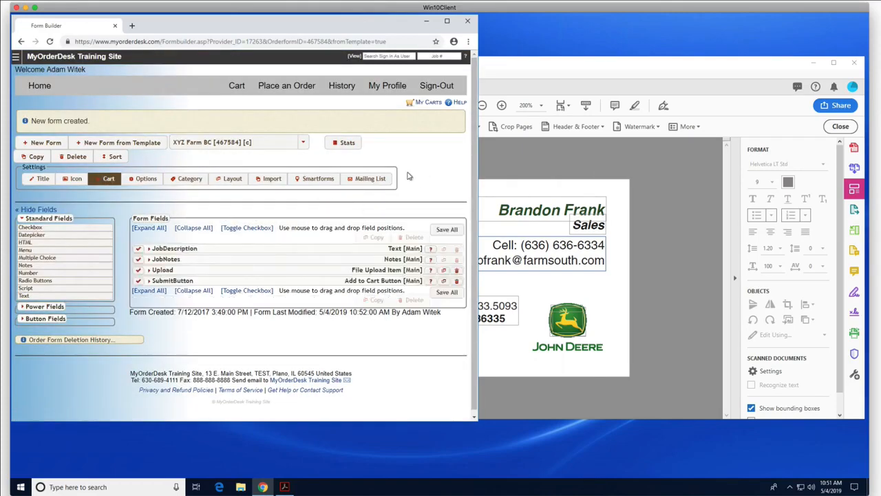
Step: Add an Advanced ezMerge Item power field to the form
{"action": "scroll", "coordinate": [407, 176], "scroll_direction": "down", "scroll_amount": 1}
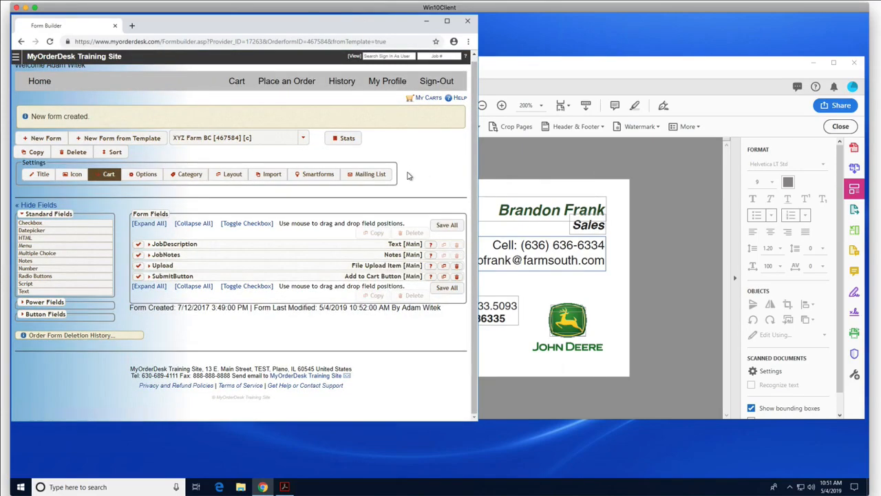
{"action": "left_click", "coordinate": [22, 303]}
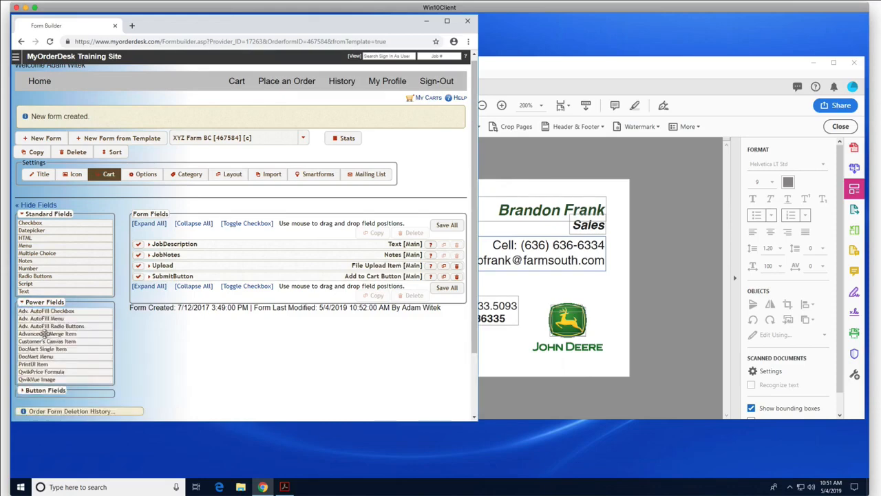
{"action": "left_click_drag", "start_coordinate": [45, 333], "coordinate": [177, 278]}
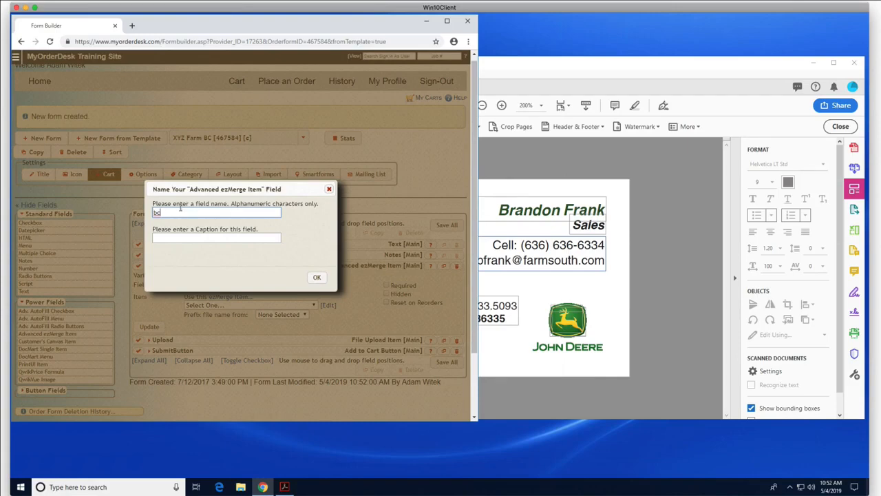
Step: Name the new field bc, link it to the XYZFarmBC ezMerge item, and update it
{"action": "left_click", "coordinate": [317, 278]}
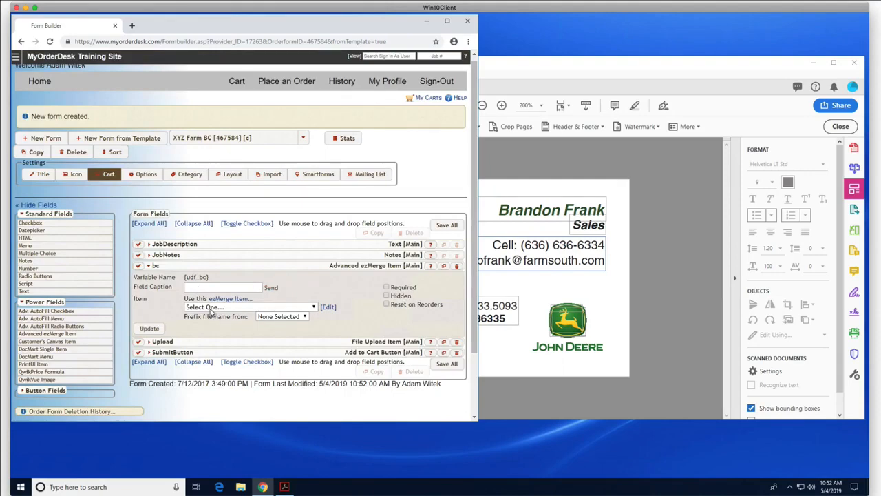
{"action": "left_click", "coordinate": [211, 308]}
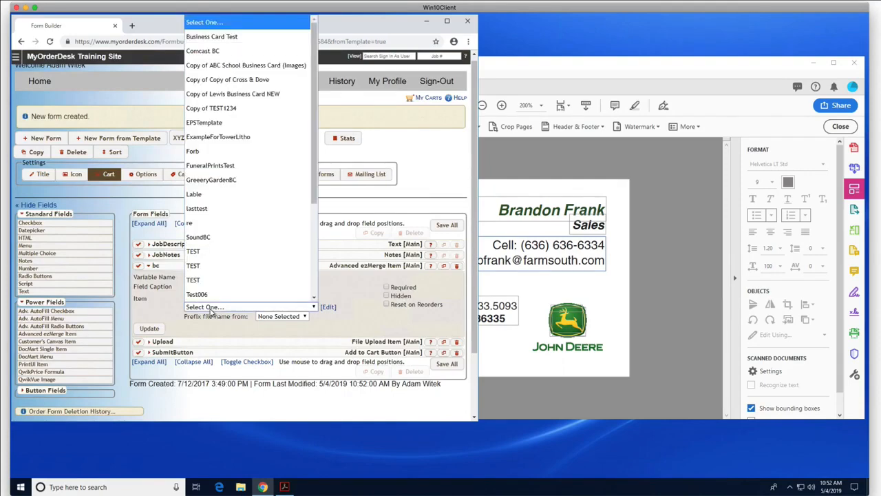
{"action": "scroll", "coordinate": [265, 127], "scroll_direction": "down", "scroll_amount": 5}
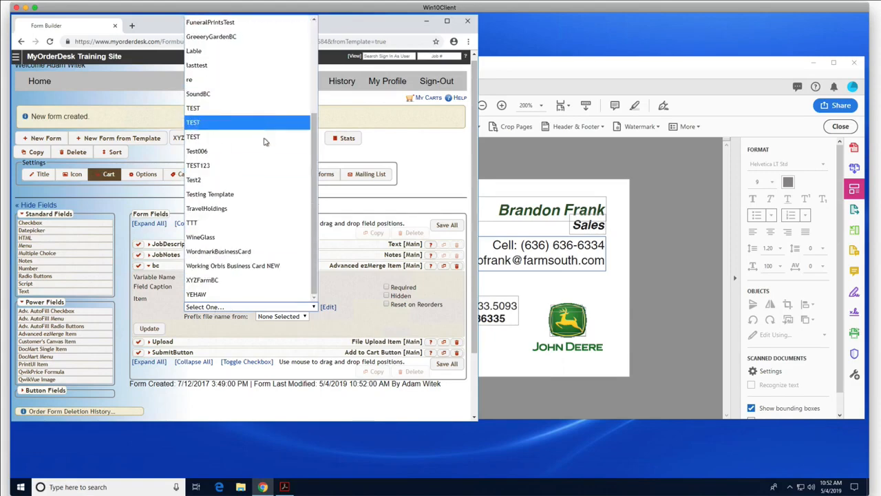
{"action": "left_click", "coordinate": [213, 285]}
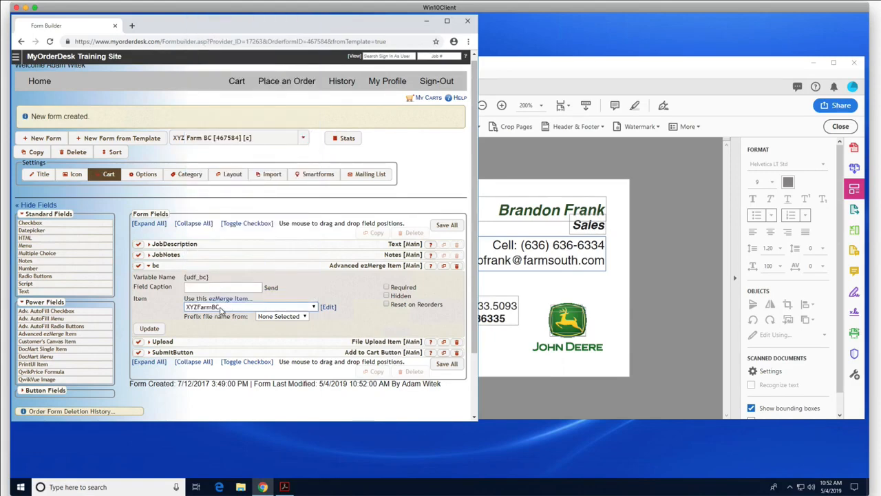
{"action": "left_click", "coordinate": [149, 329]}
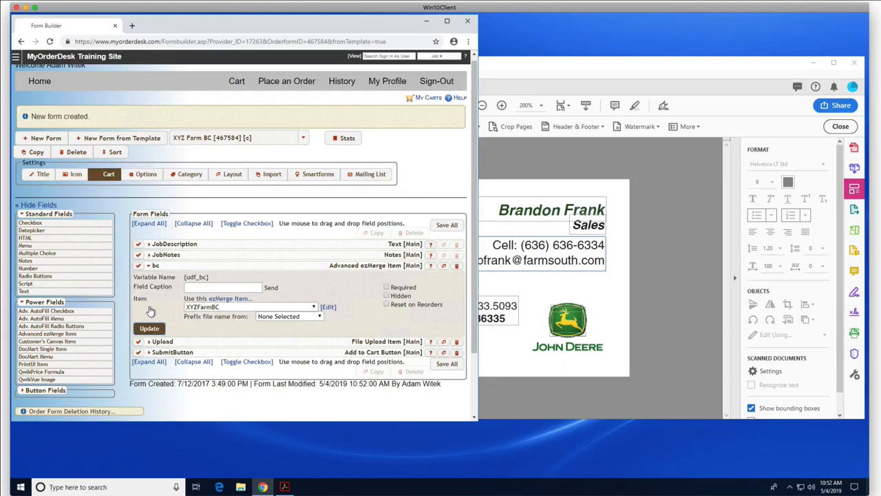
Step: In the customer preview, enter the cardholder's name, title 'Sales', cell number and e-mail
{"action": "left_click", "coordinate": [356, 61]}
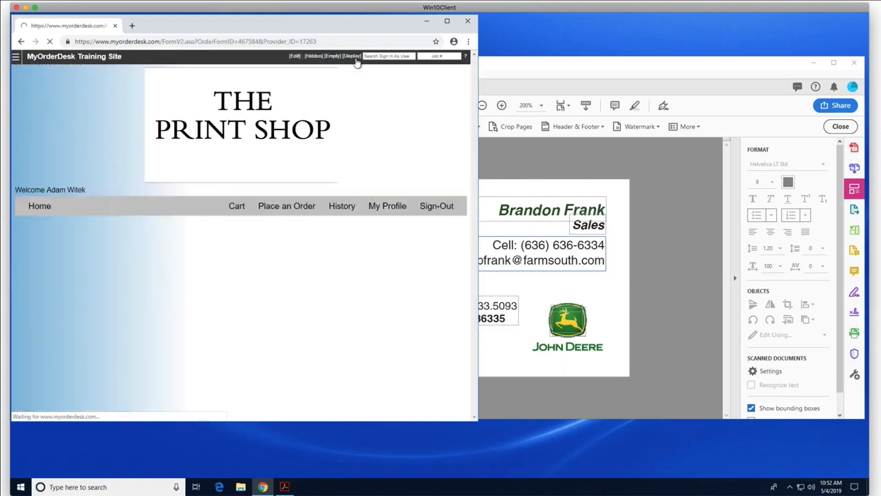
{"action": "scroll", "coordinate": [357, 268], "scroll_direction": "down", "scroll_amount": 1}
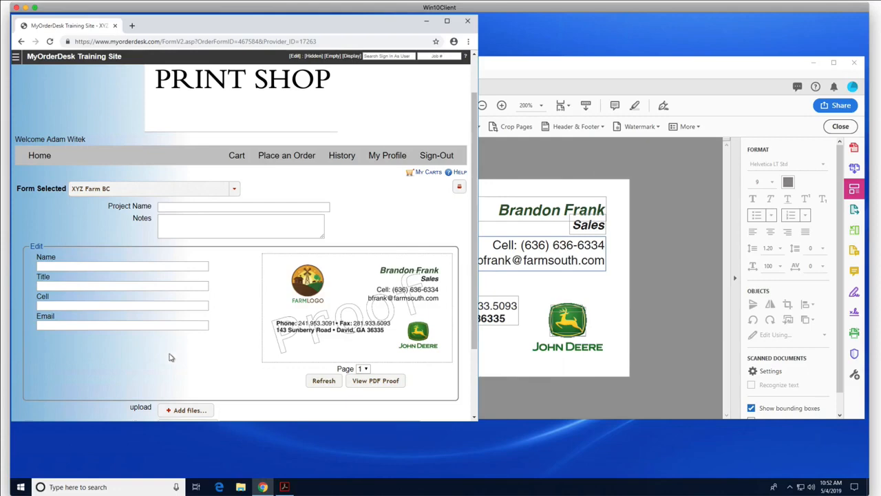
{"action": "left_click", "coordinate": [56, 263]}
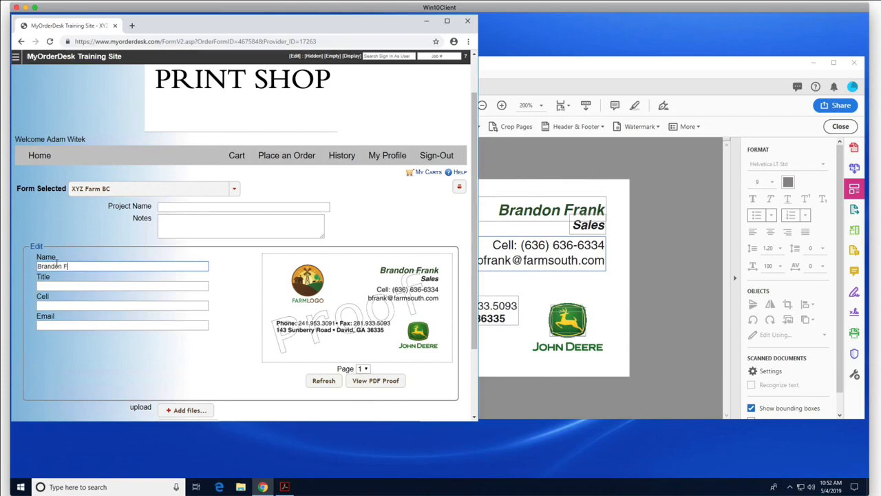
{"action": "key", "text": "Tab"}
{"action": "type", "text": "Sales"}
{"action": "key", "text": "Tab"}
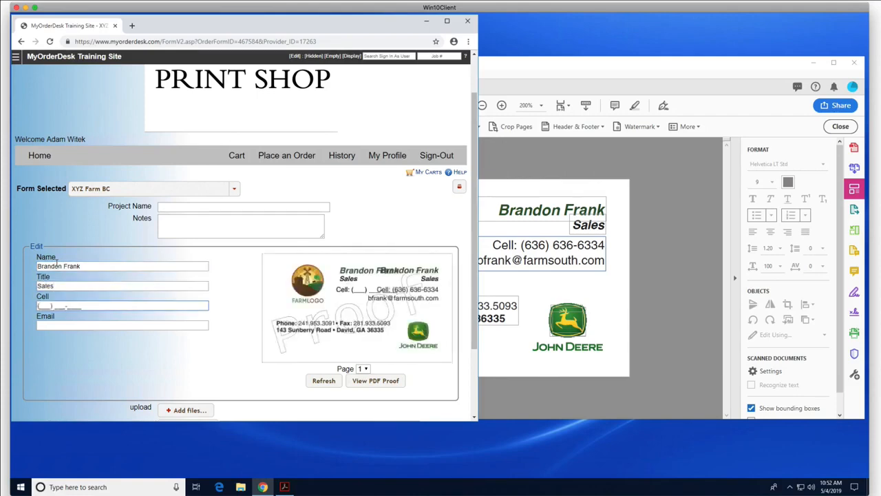
{"action": "key", "text": "Tab"}
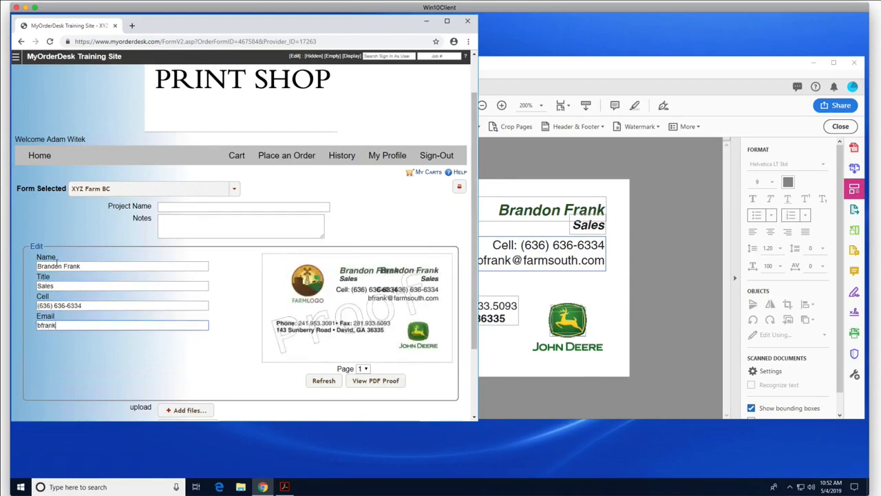
Step: Refresh the card proof so it renders the entered details
{"action": "left_click", "coordinate": [307, 382]}
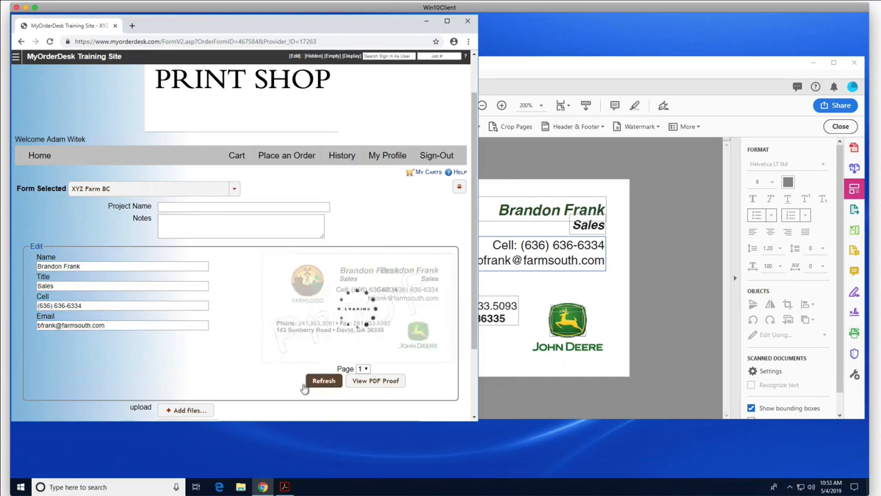
{"action": "mouse_move", "coordinate": [310, 346]}
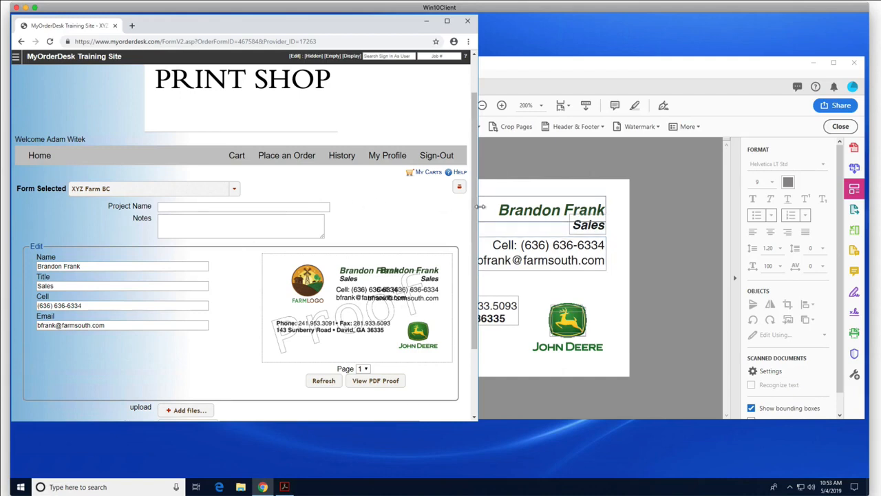
{"action": "mouse_move", "coordinate": [480, 206]}
{"action": "left_mouse_down"}
{"action": "mouse_move", "coordinate": [460, 207]}
{"action": "mouse_move", "coordinate": [477, 206]}
{"action": "left_mouse_up"}
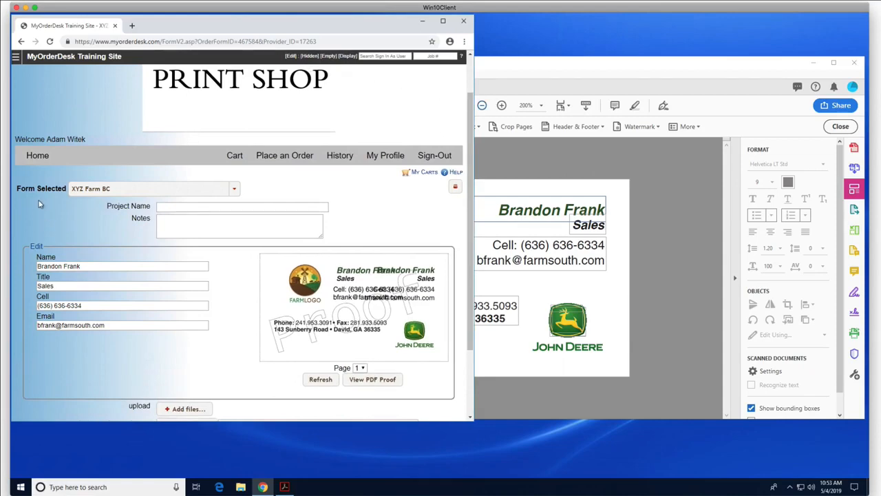
{"action": "right_click", "coordinate": [39, 247]}
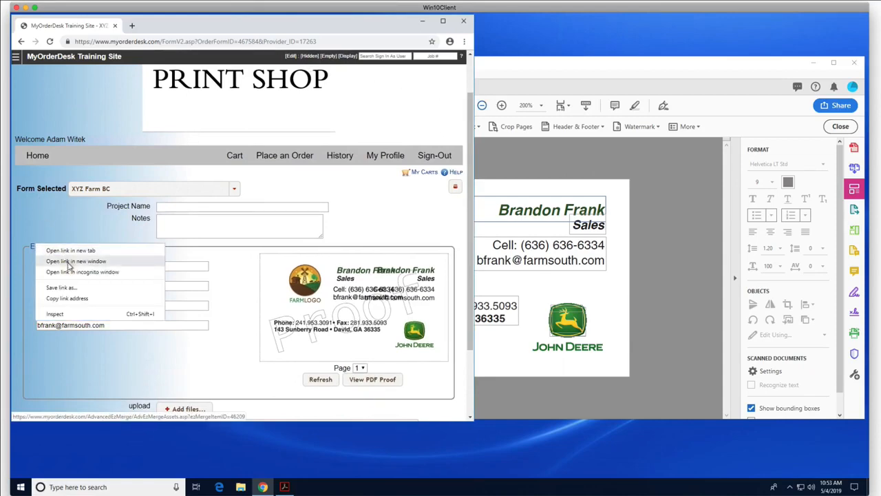
Step: Open the template editor in a new window beside the order form, on Fields & Blocks
{"action": "left_click", "coordinate": [67, 262]}
{"action": "left_click_drag", "start_coordinate": [185, 32], "coordinate": [596, 27]}
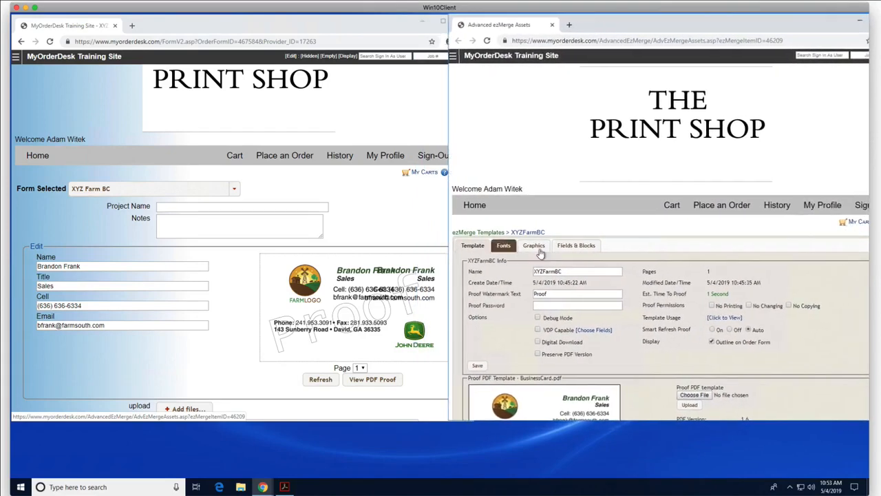
{"action": "left_click", "coordinate": [565, 250]}
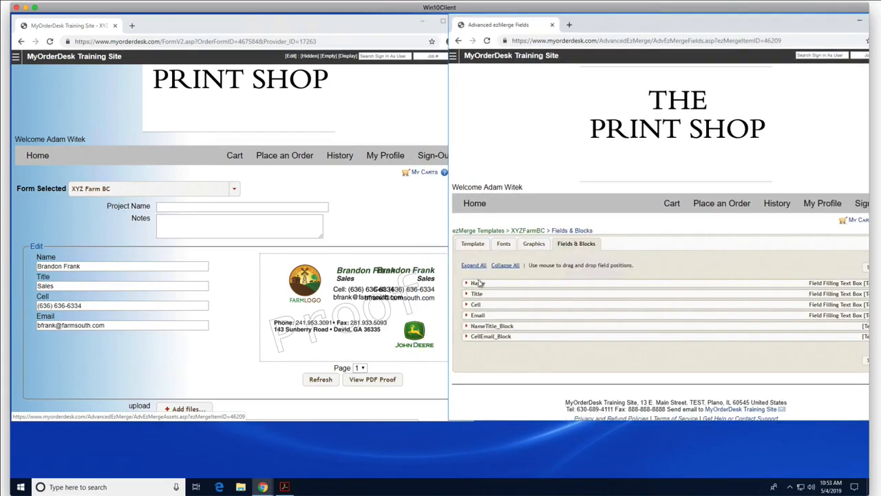
Step: Set the Name field's alignment to Right and save it
{"action": "left_click", "coordinate": [466, 285]}
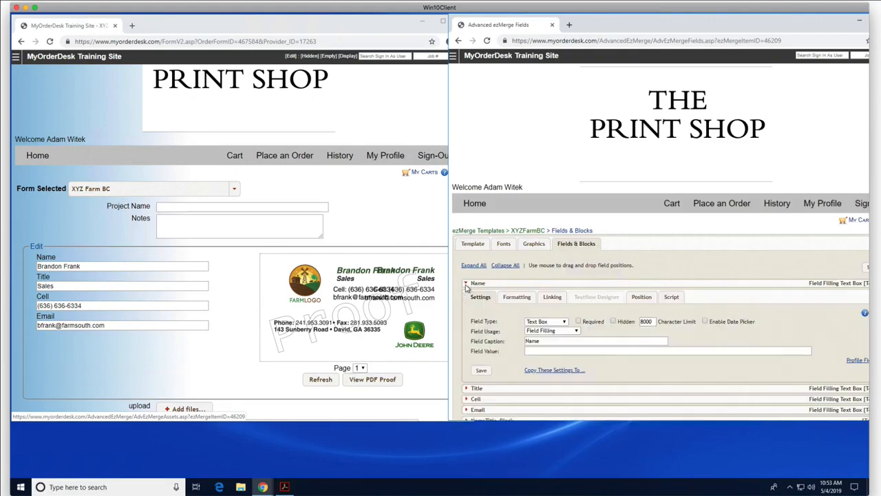
{"action": "left_click", "coordinate": [518, 303]}
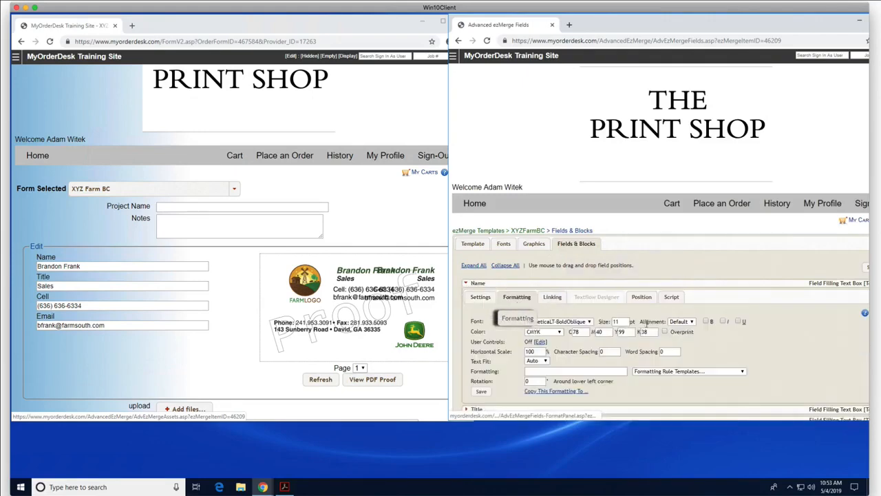
{"action": "left_click", "coordinate": [680, 323]}
{"action": "left_click", "coordinate": [675, 376]}
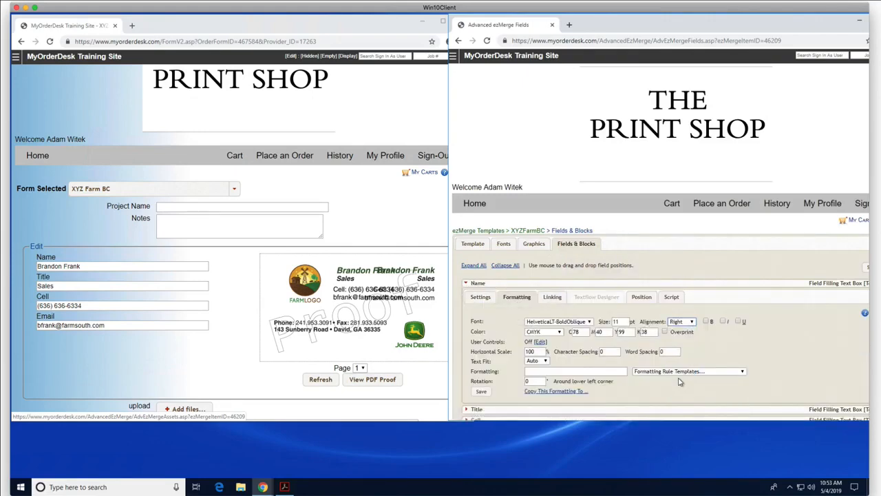
{"action": "left_click", "coordinate": [485, 391]}
Step: Refresh the proof to show the right-aligned name and title
{"action": "left_click", "coordinate": [319, 380]}
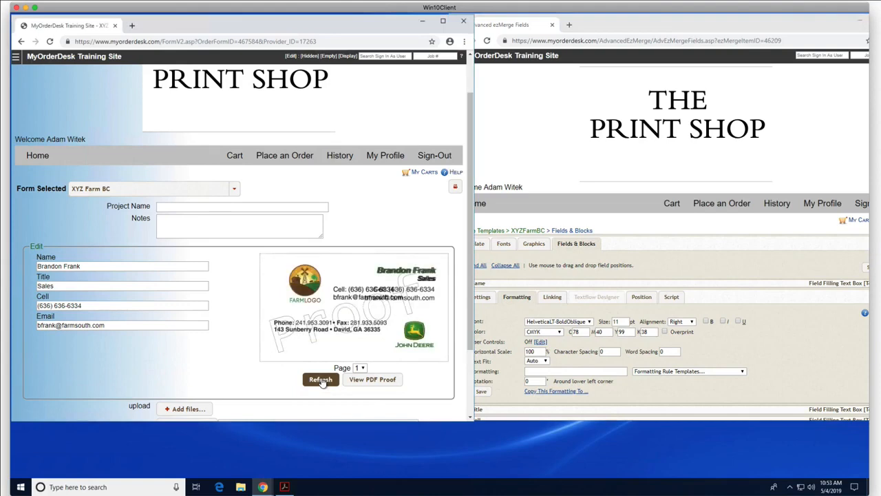
{"action": "left_click", "coordinate": [765, 342]}
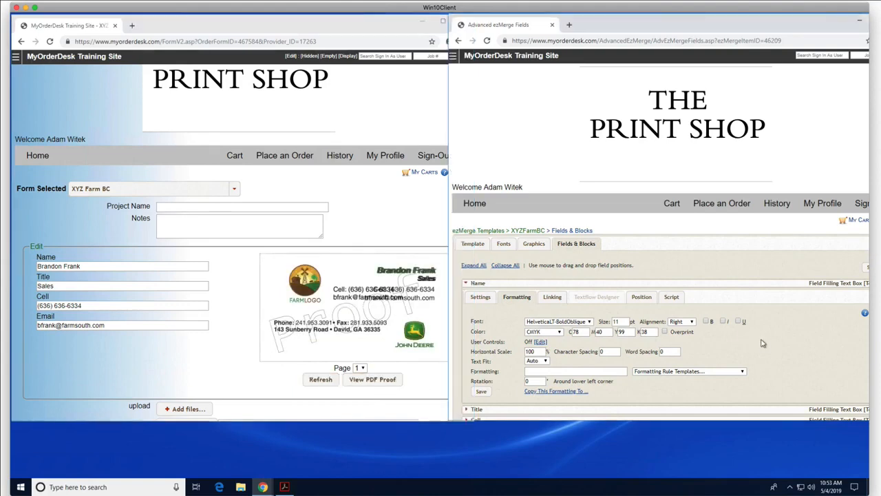
{"action": "scroll", "coordinate": [763, 346], "scroll_direction": "down", "scroll_amount": 1}
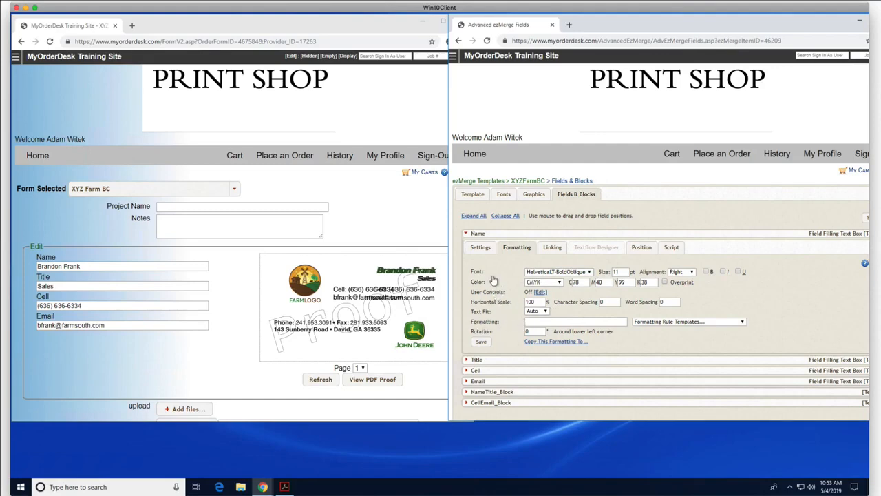
Step: Set the Title field's alignment to Right
{"action": "left_click", "coordinate": [467, 359]}
{"action": "scroll", "coordinate": [598, 392], "scroll_direction": "down", "scroll_amount": 1}
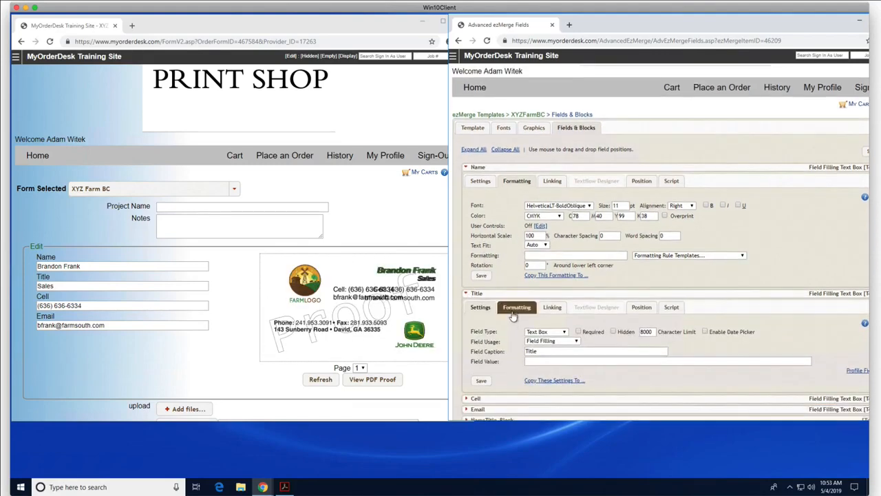
{"action": "left_click", "coordinate": [516, 307]}
{"action": "left_click", "coordinate": [674, 332]}
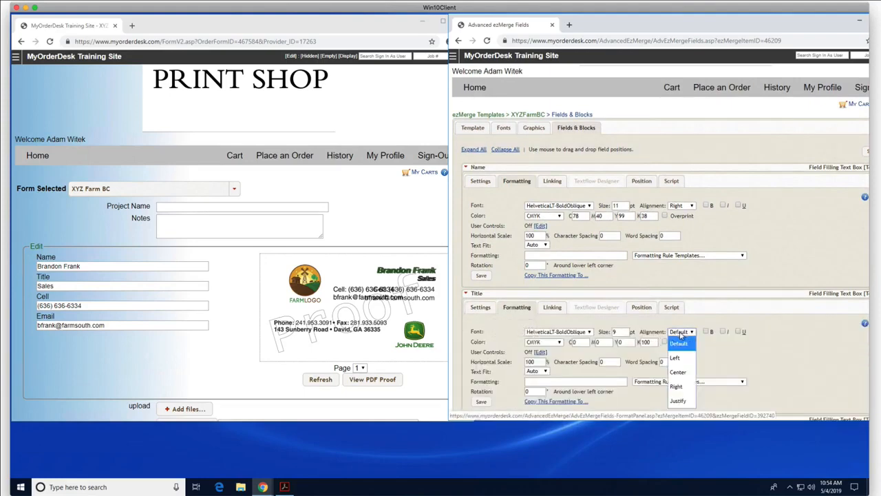
{"action": "left_click", "coordinate": [680, 386]}
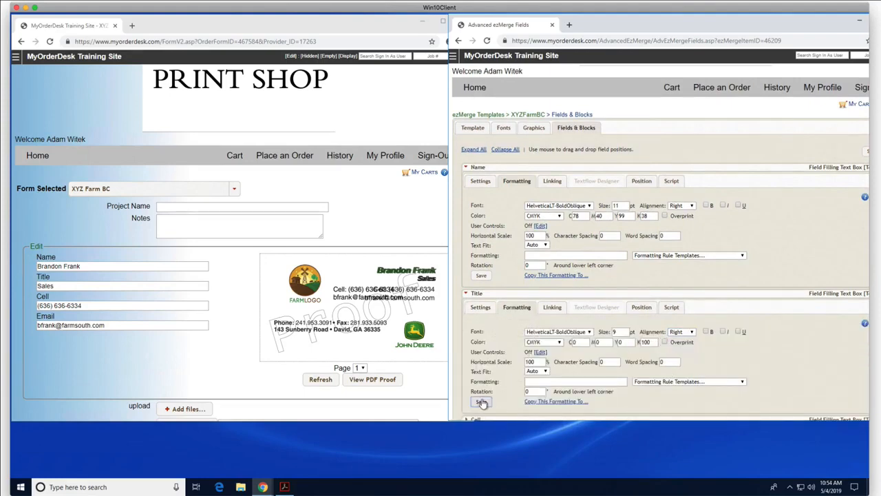
Step: Set the Cell field's alignment to Right and save it
{"action": "scroll", "coordinate": [503, 329], "scroll_direction": "down", "scroll_amount": 1}
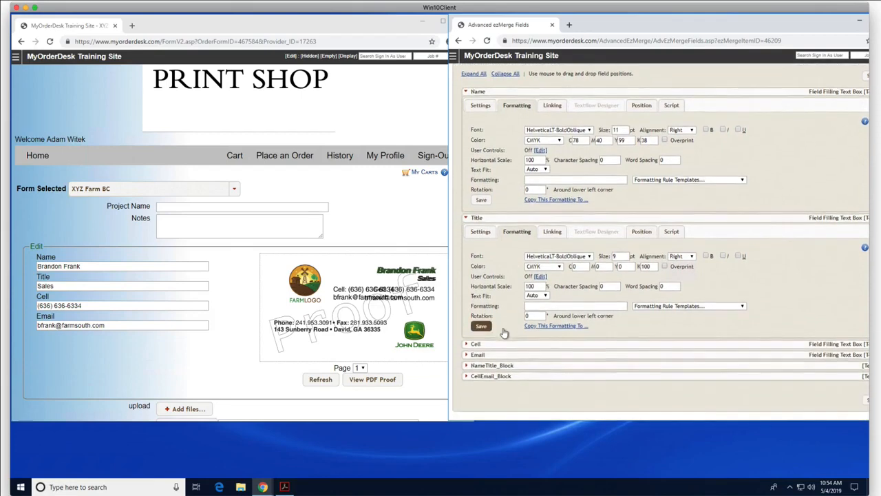
{"action": "left_click", "coordinate": [467, 333]}
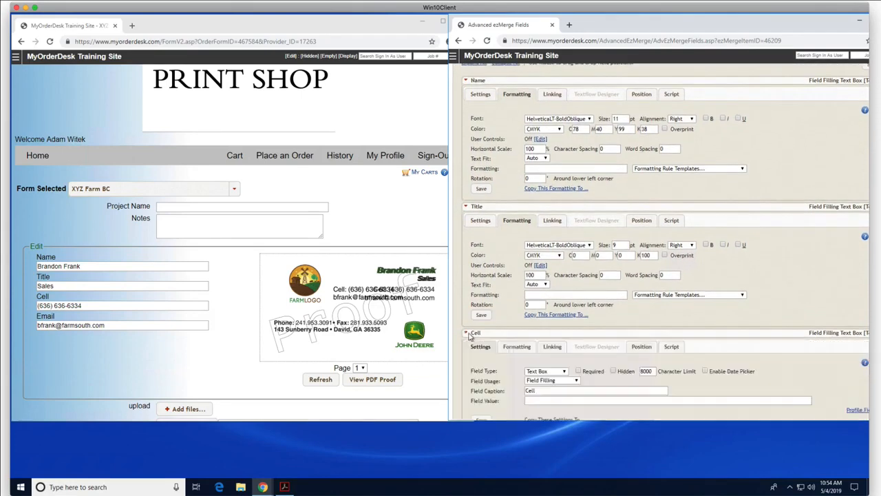
{"action": "scroll", "coordinate": [520, 344], "scroll_direction": "down", "scroll_amount": 1}
{"action": "left_click", "coordinate": [520, 329]}
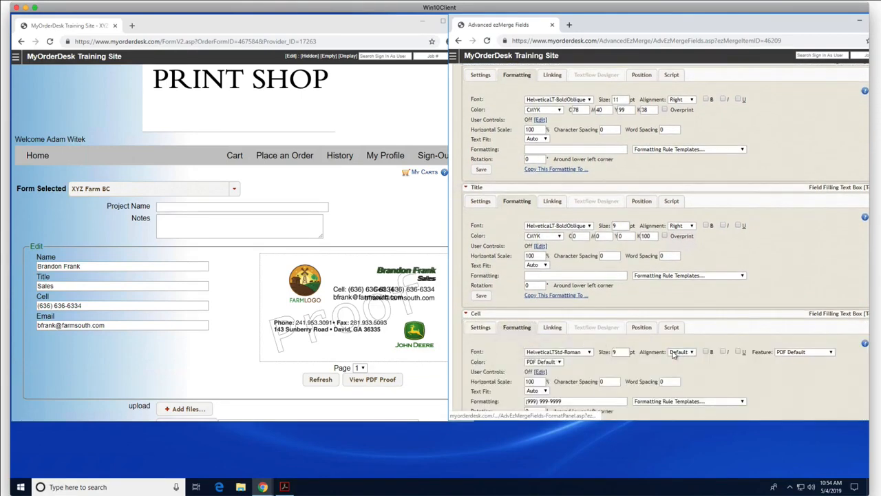
{"action": "left_click", "coordinate": [680, 352]}
{"action": "left_click", "coordinate": [677, 408]}
{"action": "scroll", "coordinate": [505, 379], "scroll_direction": "down", "scroll_amount": 3}
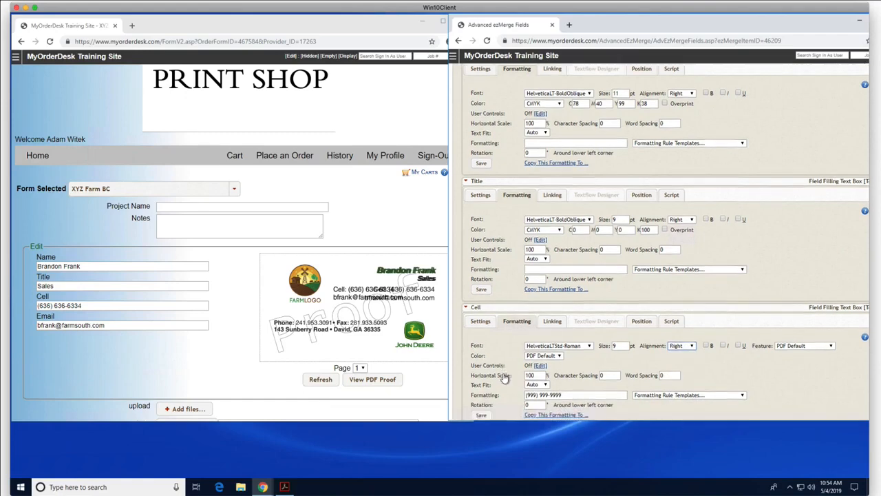
{"action": "left_click", "coordinate": [481, 305]}
Step: Set the Email field's alignment to Right and save it
{"action": "left_click", "coordinate": [477, 321]}
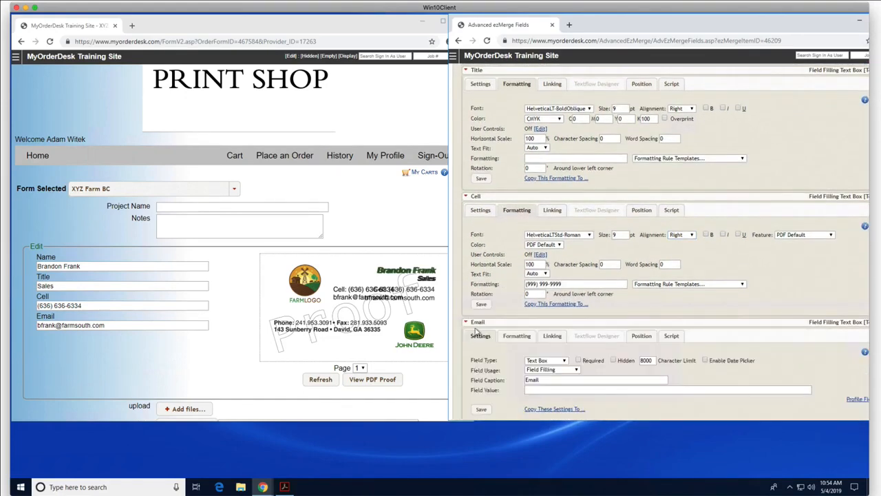
{"action": "scroll", "coordinate": [542, 260], "scroll_direction": "down", "scroll_amount": 2}
{"action": "left_click", "coordinate": [517, 259]}
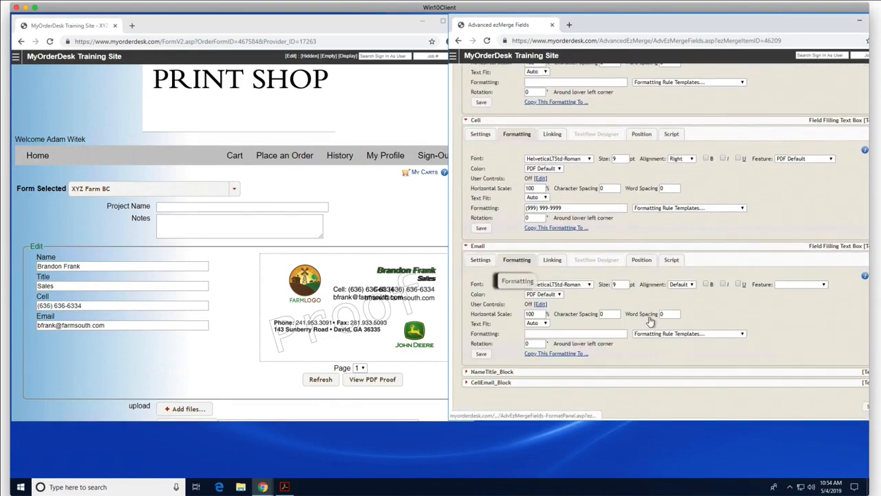
{"action": "left_click", "coordinate": [681, 283]}
{"action": "left_click", "coordinate": [676, 338]}
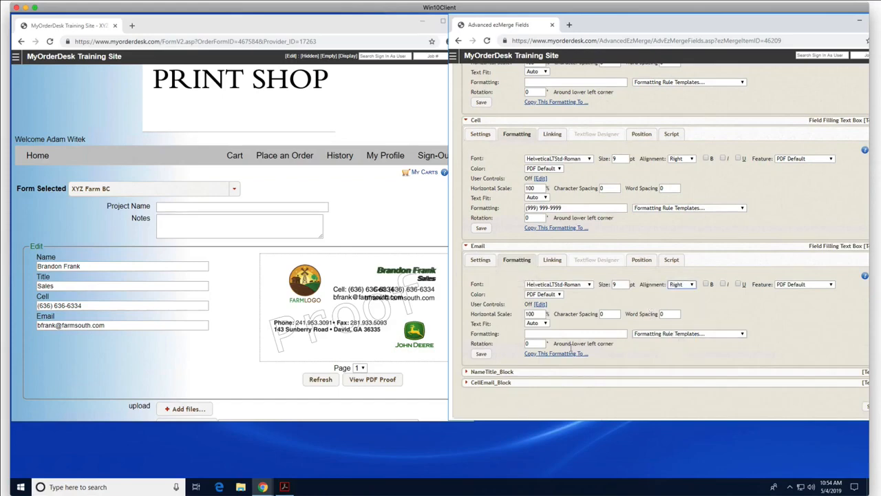
{"action": "left_click", "coordinate": [482, 354]}
Step: Refresh the card proof to see the right-aligned lines
{"action": "left_click", "coordinate": [321, 381]}
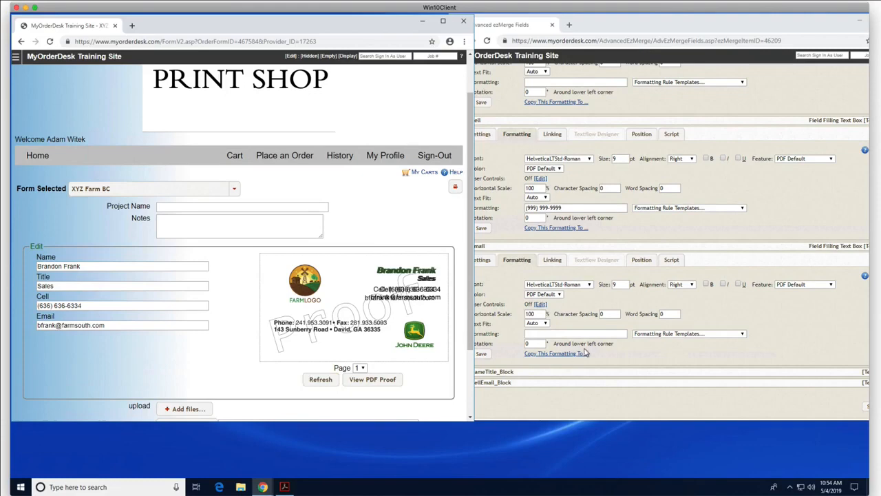
{"action": "left_click", "coordinate": [781, 311]}
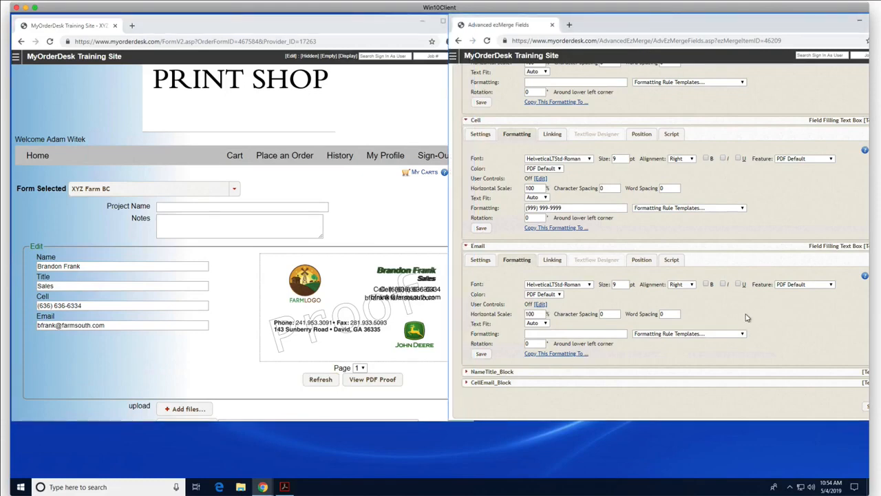
{"action": "scroll", "coordinate": [746, 317], "scroll_direction": "up", "scroll_amount": 10}
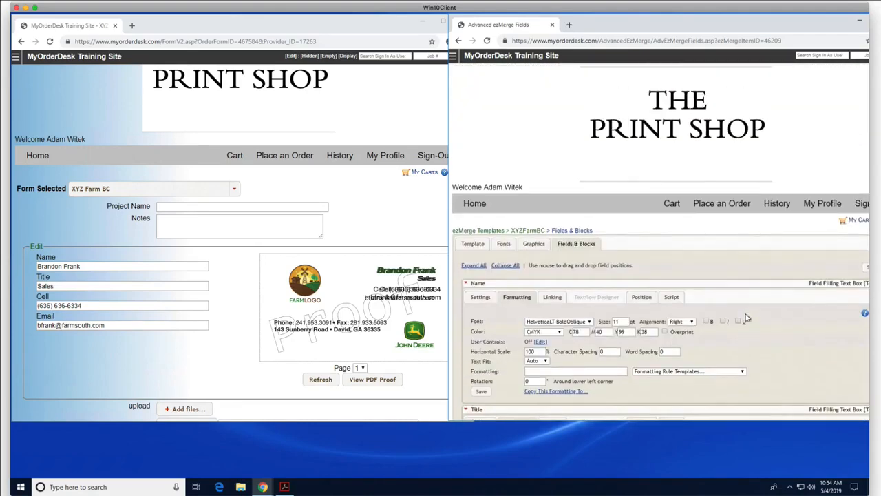
Step: Save XYZFarmBC with Debug Mode on, refresh the card proof, and show Fields & Blocks
{"action": "left_click", "coordinate": [471, 248]}
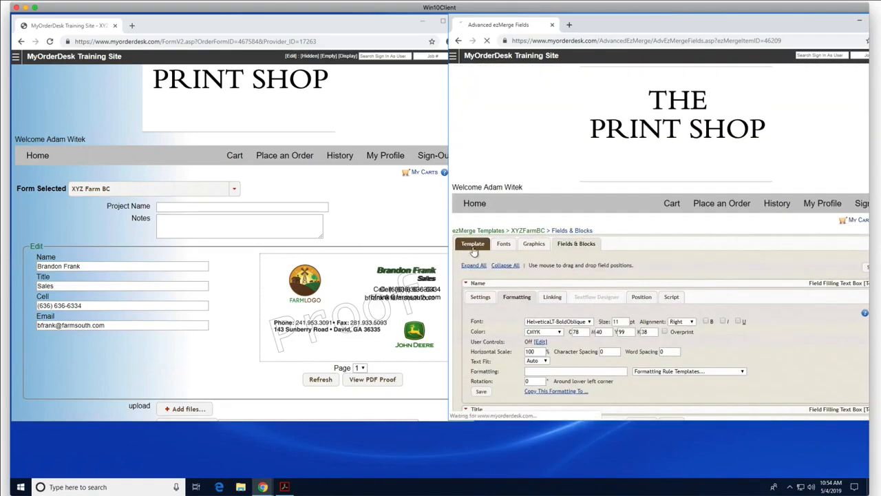
{"action": "scroll", "coordinate": [500, 296], "scroll_direction": "down", "scroll_amount": 1}
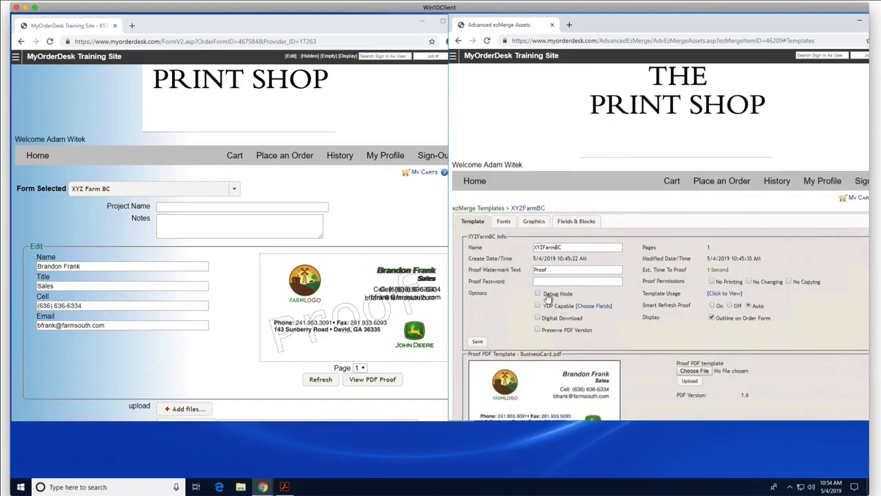
{"action": "left_click", "coordinate": [477, 341]}
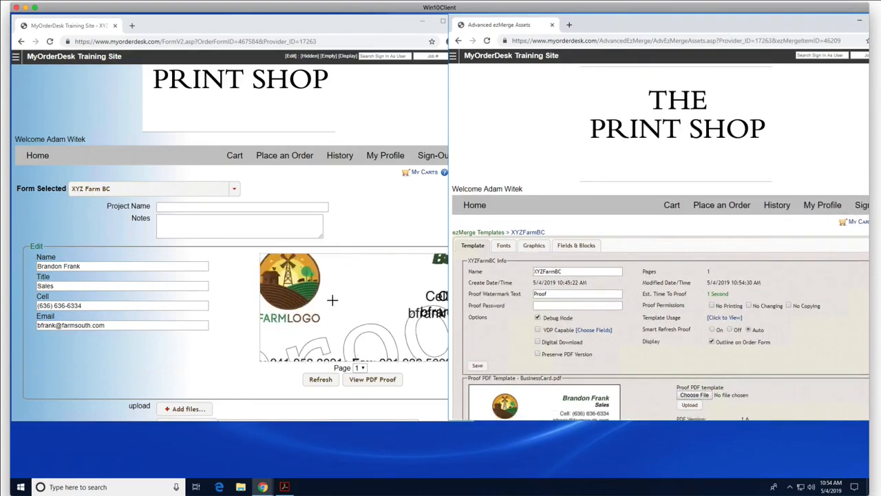
{"action": "left_click", "coordinate": [318, 386]}
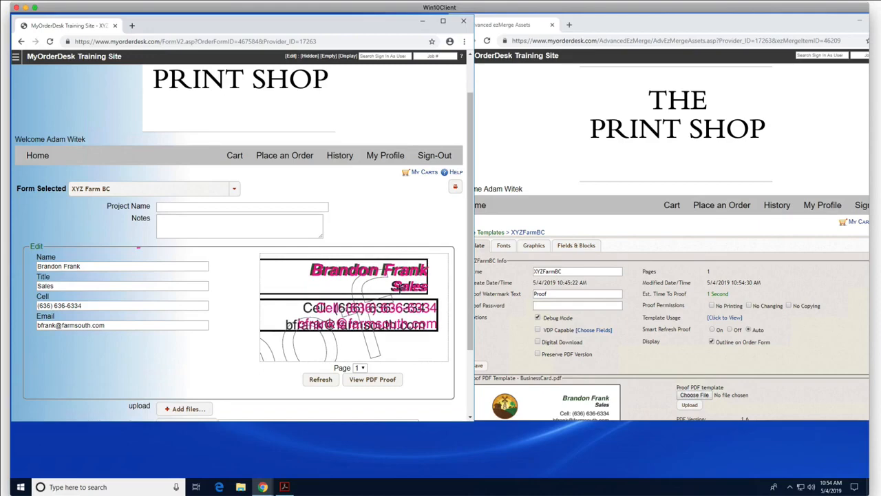
{"action": "left_click", "coordinate": [578, 246]}
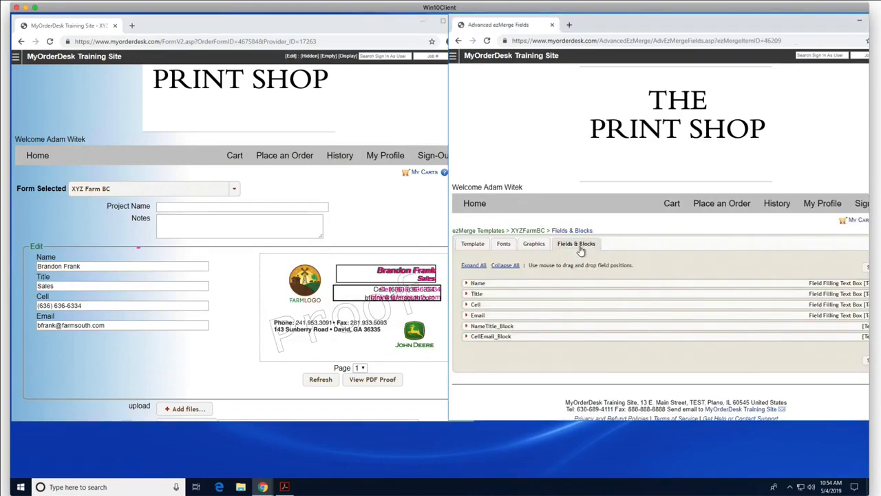
Step: Turn on Override Block Position for NameTitle_Block (Left 102.24, Top 15.12, Width 133.2, Height 23.04)
{"action": "left_click", "coordinate": [467, 327]}
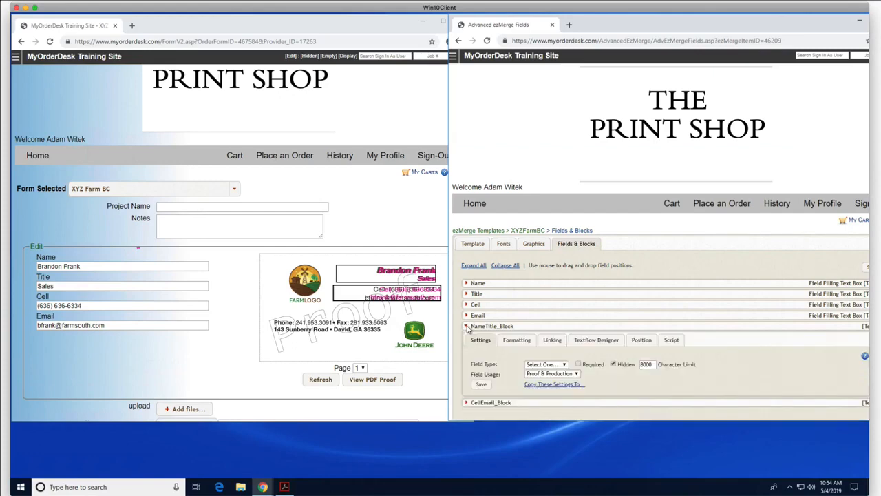
{"action": "left_click", "coordinate": [641, 341]}
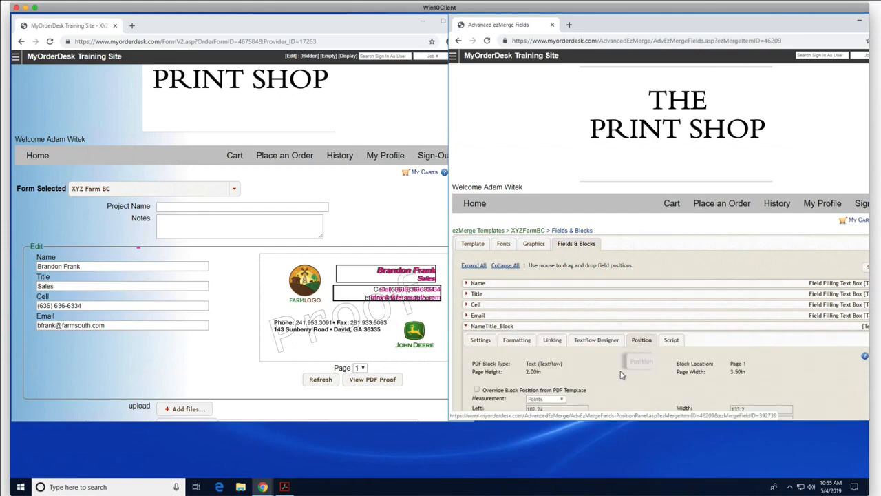
{"action": "scroll", "coordinate": [621, 375], "scroll_direction": "down", "scroll_amount": 2}
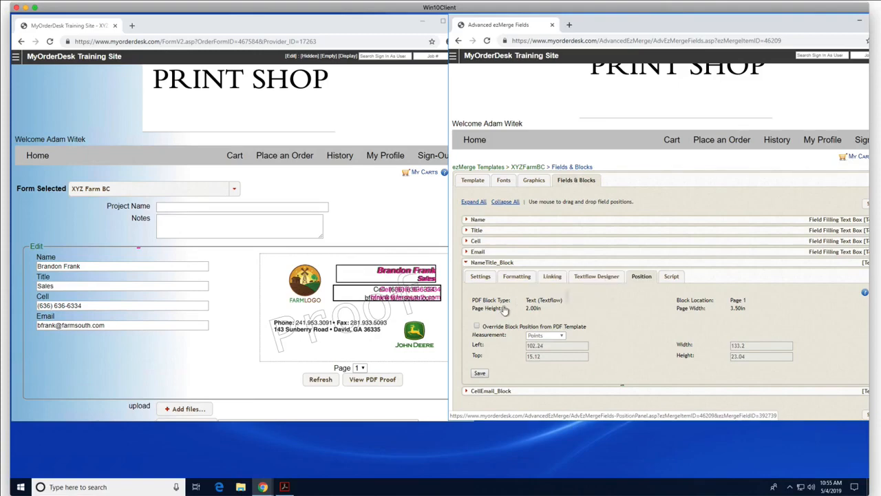
{"action": "left_click", "coordinate": [476, 326]}
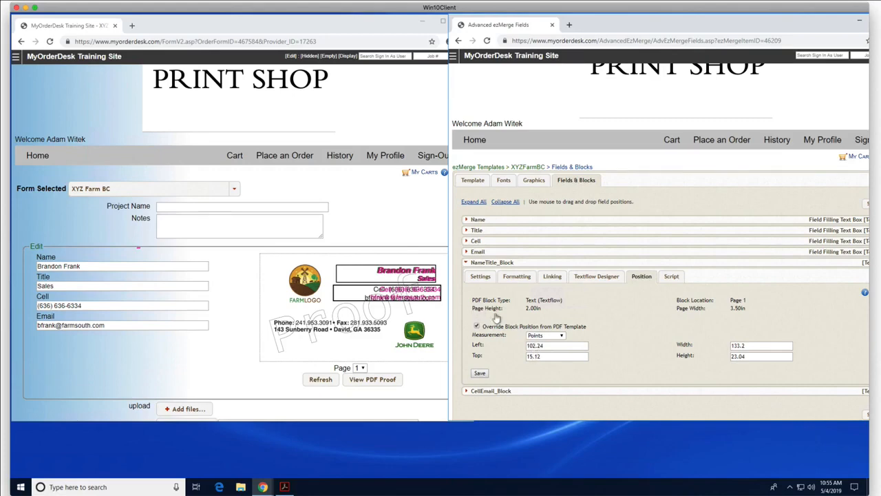
Step: Set NameTitle_Block's Left position to 101 points, save, and refresh the proof
{"action": "left_click", "coordinate": [542, 346]}
{"action": "type", "text": "101"}
{"action": "left_click", "coordinate": [488, 372]}
{"action": "left_click", "coordinate": [321, 380]}
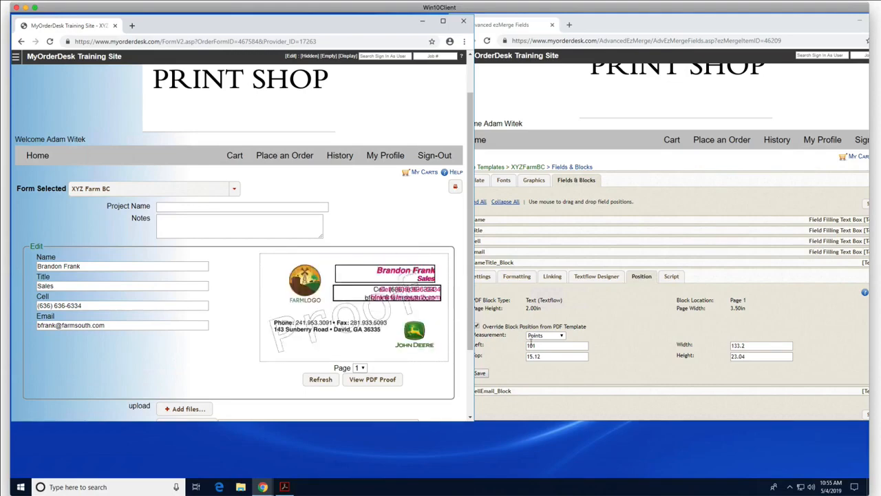
Step: Change NameTitle_Block's Left position to 100.6 points and refresh the proof
{"action": "left_click", "coordinate": [542, 345]}
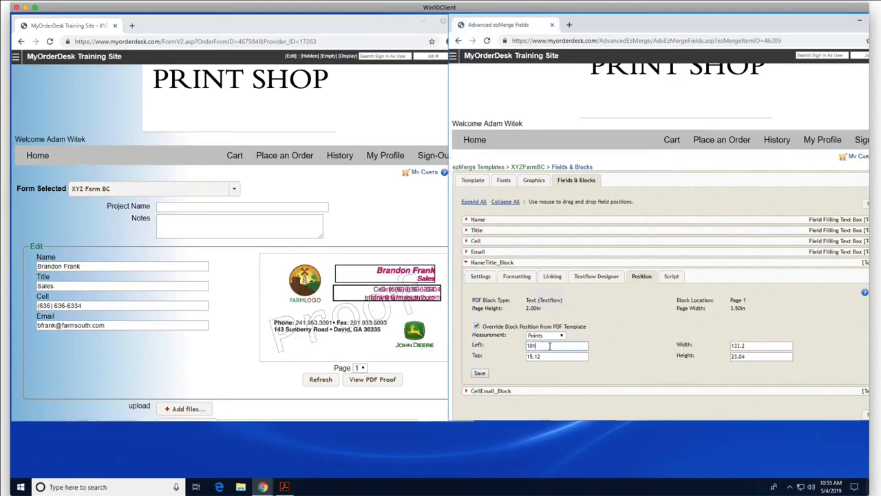
{"action": "key", "text": "BackSpace"}
{"action": "type", "text": "0.6"}
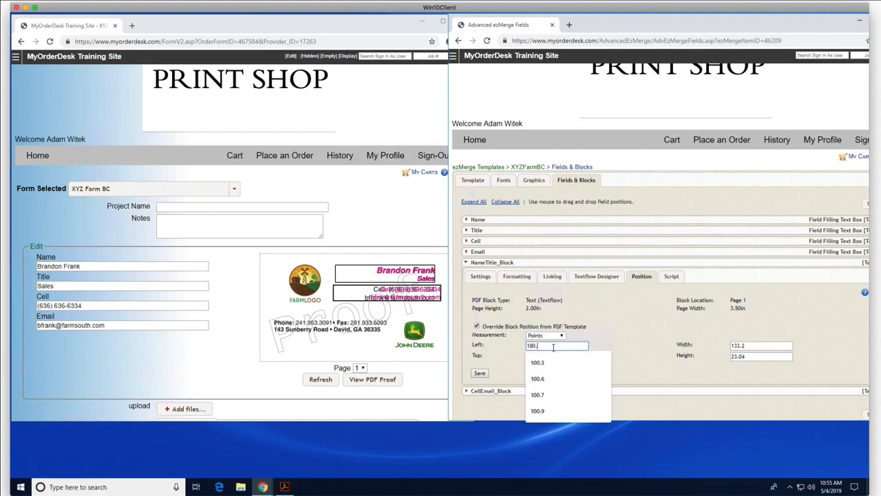
{"action": "left_click", "coordinate": [317, 382]}
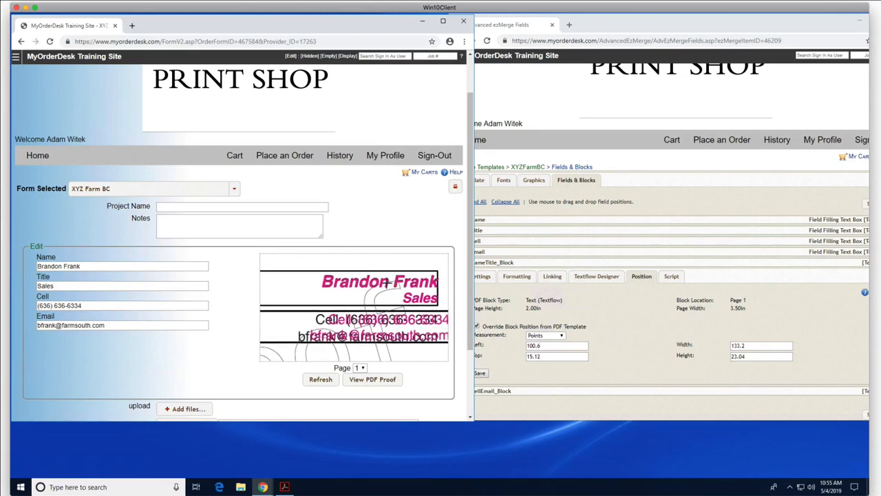
Step: Set NameTitle_Block's Top position to 15 points, save, and refresh the proof
{"action": "left_click", "coordinate": [544, 355]}
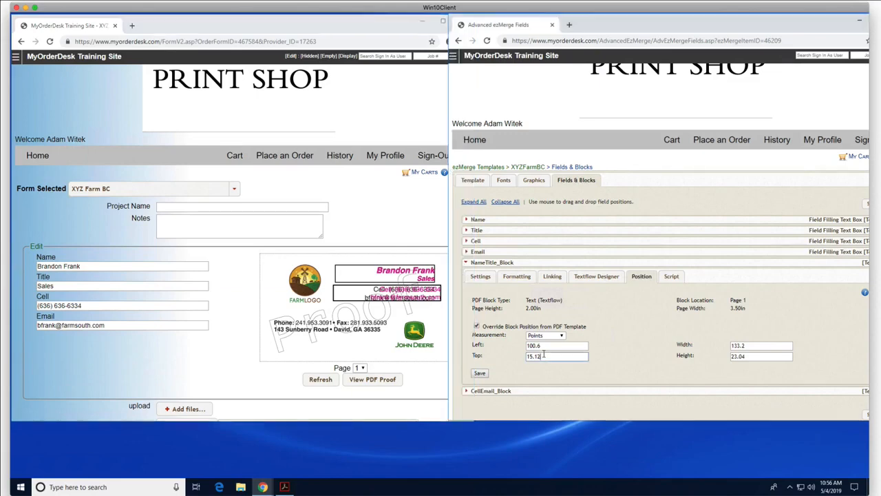
{"action": "key", "text": "BackSpace"}
{"action": "key", "text": "BackSpace"}
{"action": "key", "text": "BackSpace"}
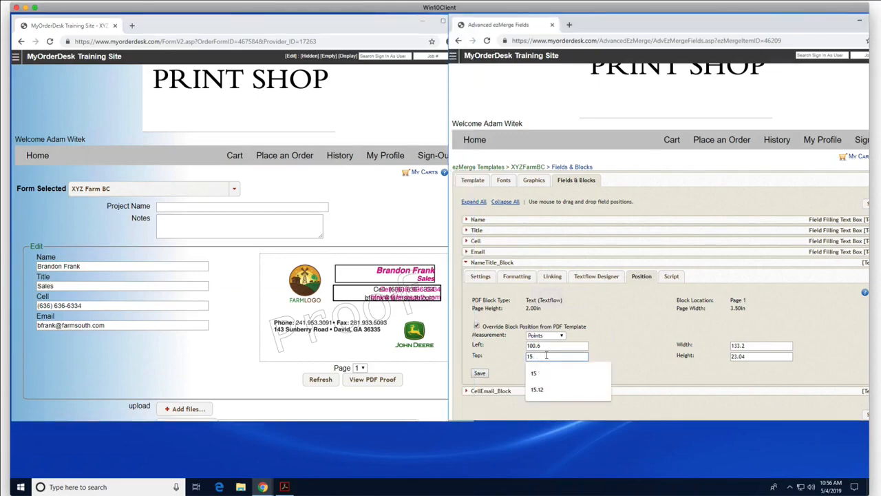
{"action": "left_click", "coordinate": [479, 373]}
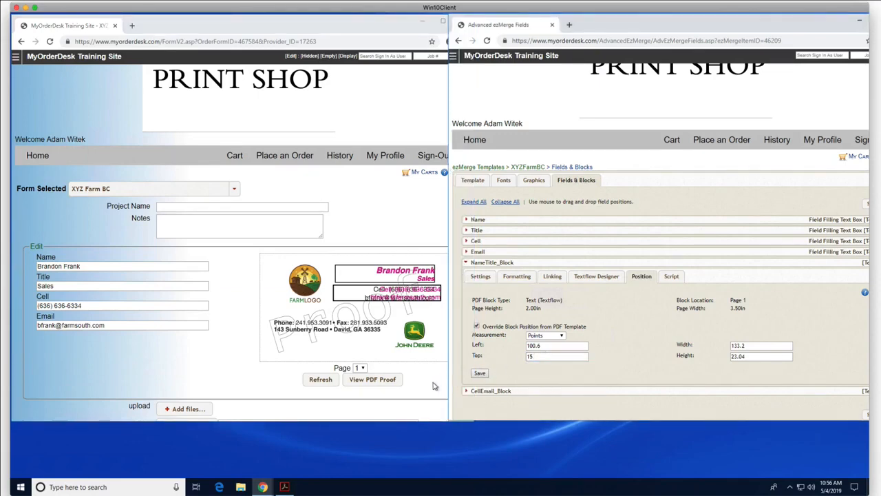
{"action": "left_click", "coordinate": [320, 380]}
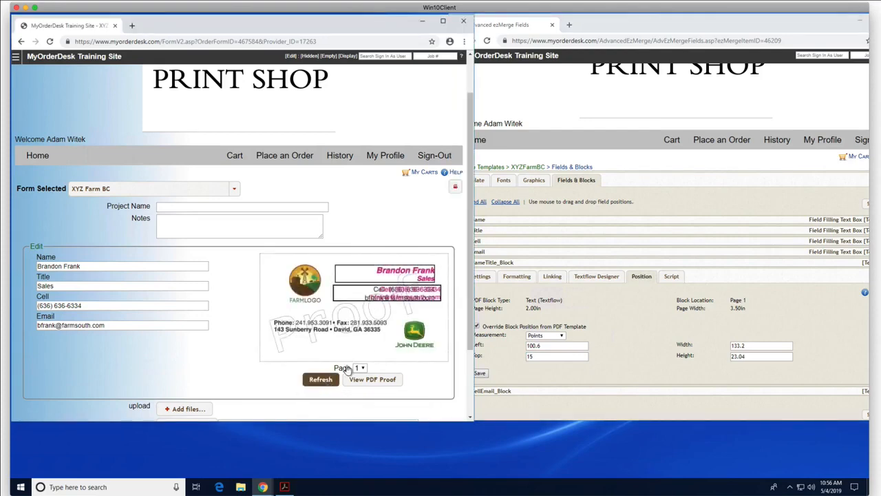
{"action": "mouse_move", "coordinate": [404, 288]}
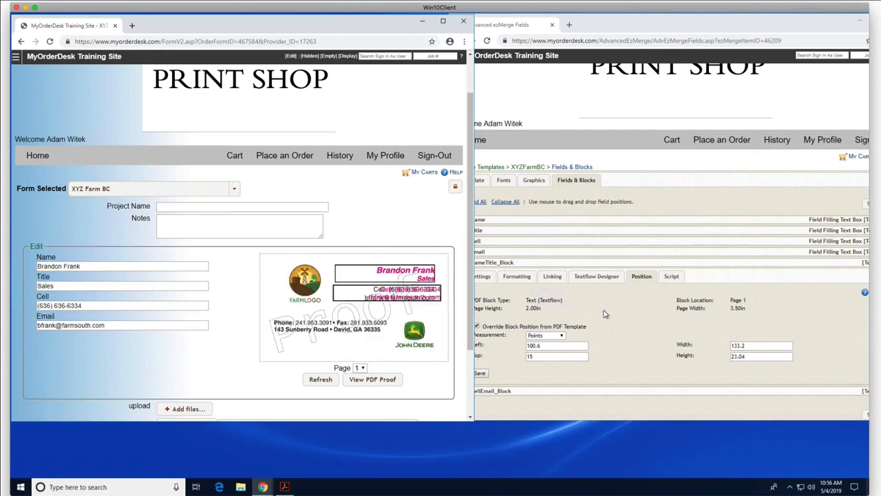
{"action": "left_click", "coordinate": [630, 315]}
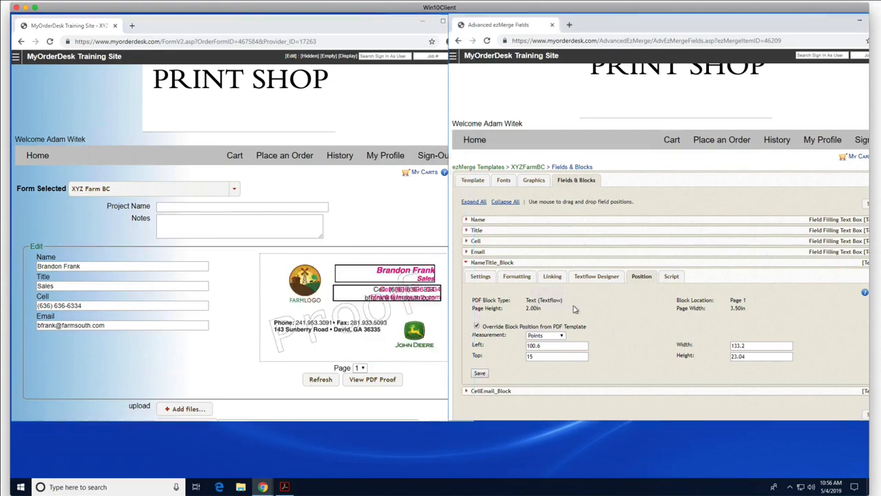
Step: Turn on Override Block Position for CellEmail_Block
{"action": "left_click", "coordinate": [466, 263]}
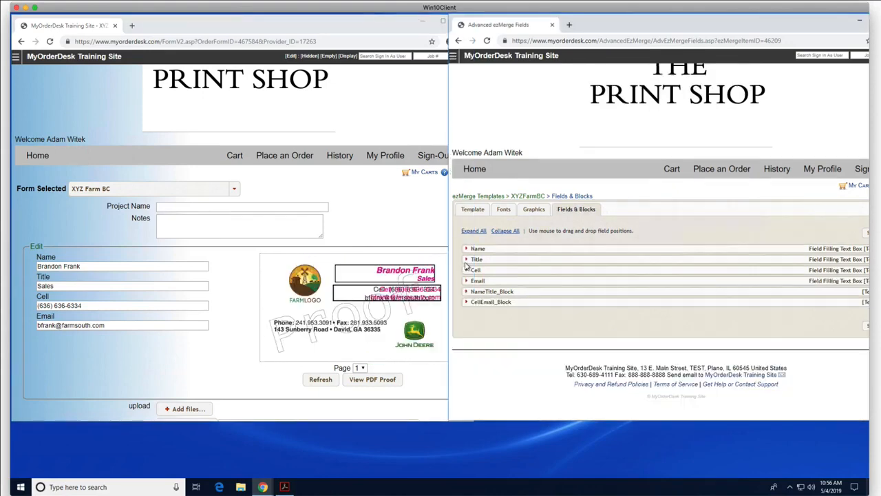
{"action": "left_click", "coordinate": [466, 303]}
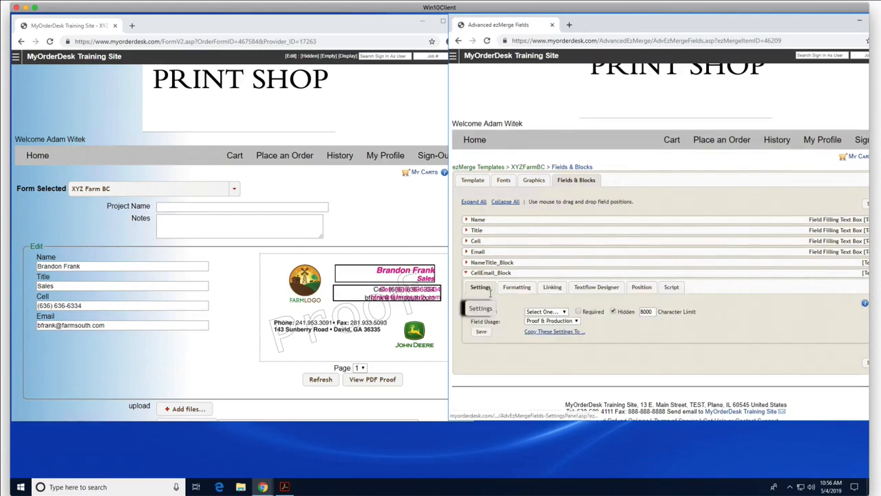
{"action": "mouse_move", "coordinate": [440, 296]}
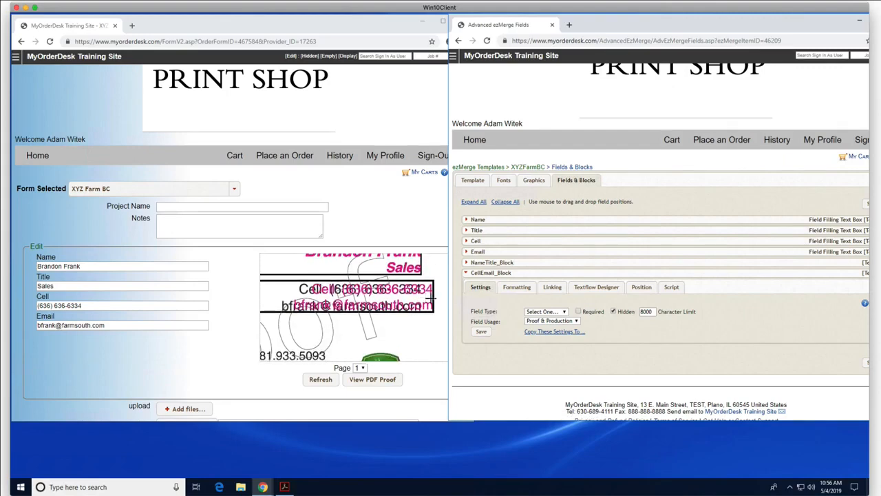
{"action": "left_click", "coordinate": [640, 287]}
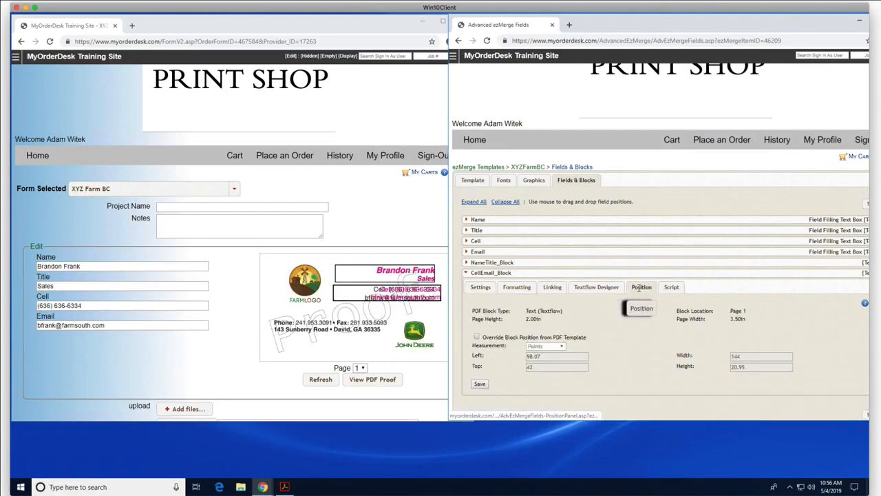
{"action": "left_click", "coordinate": [483, 338]}
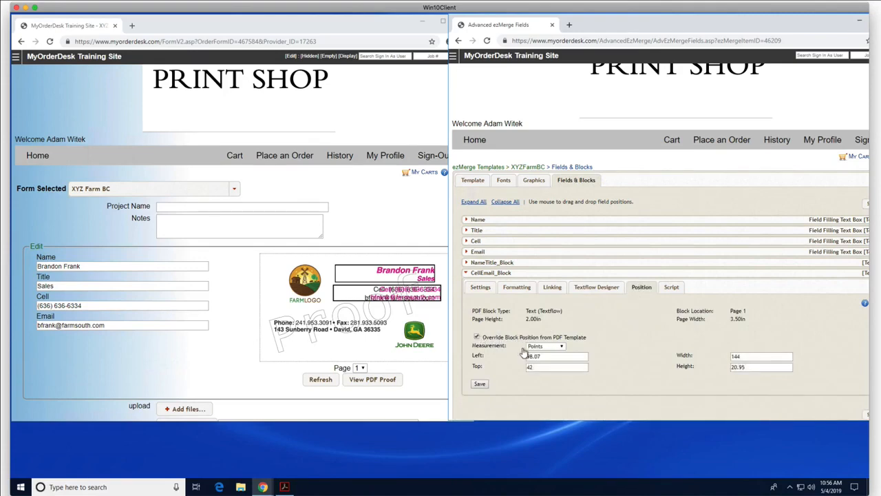
Step: Change CellEmail_Block's Left from 98.07 to 94 points, save, and refresh the proof
{"action": "left_click_drag", "start_coordinate": [544, 355], "coordinate": [517, 358]}
{"action": "left_click", "coordinate": [483, 384]}
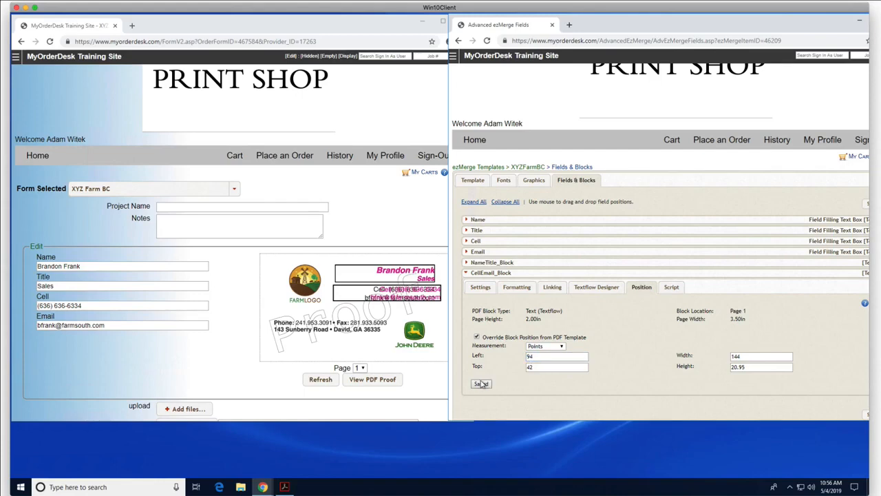
{"action": "left_click", "coordinate": [334, 377]}
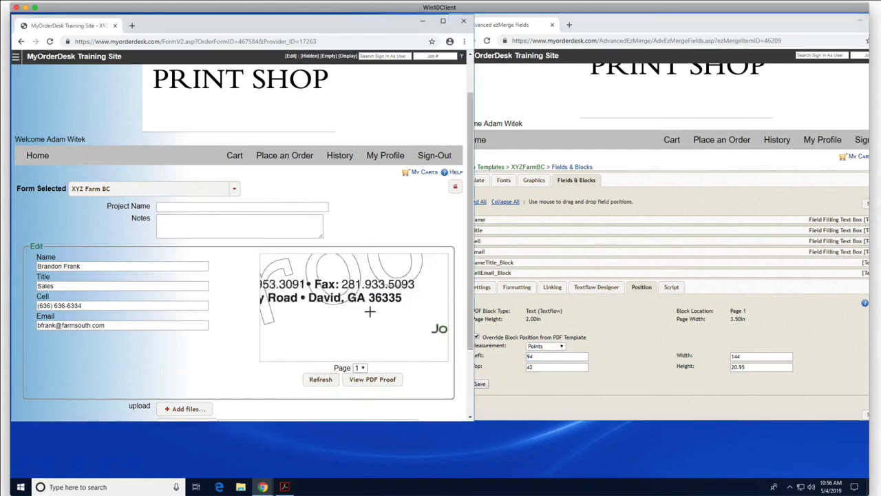
{"action": "left_click_drag", "start_coordinate": [539, 354], "coordinate": [490, 357]}
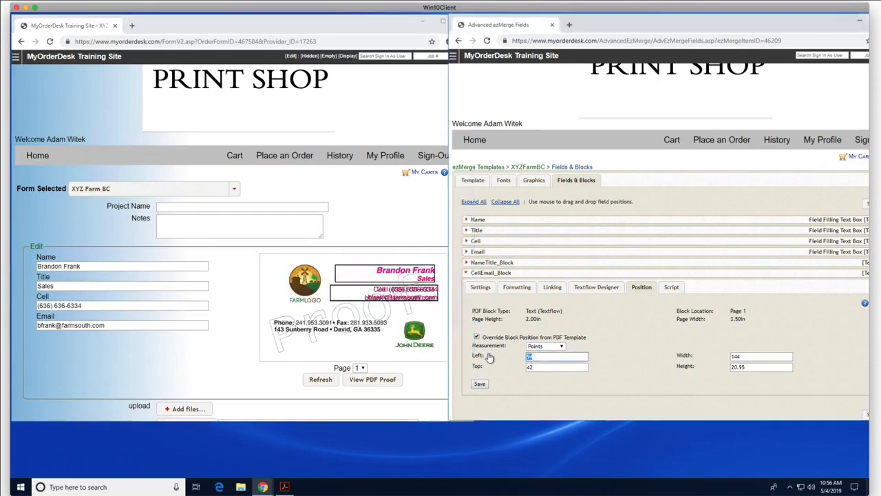
Step: Save CellEmail_Block's Left at 88, then 89 points, refreshing the proof each time
{"action": "type", "text": "88"}
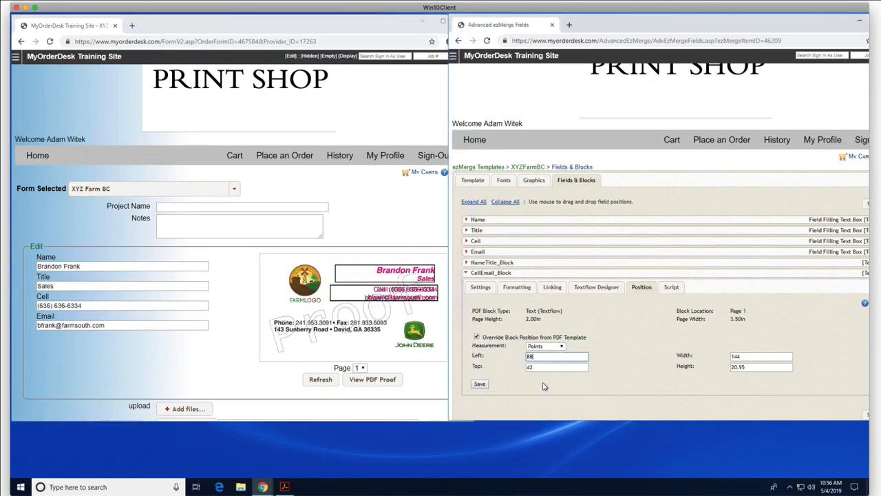
{"action": "left_click", "coordinate": [481, 384]}
{"action": "left_click", "coordinate": [318, 380]}
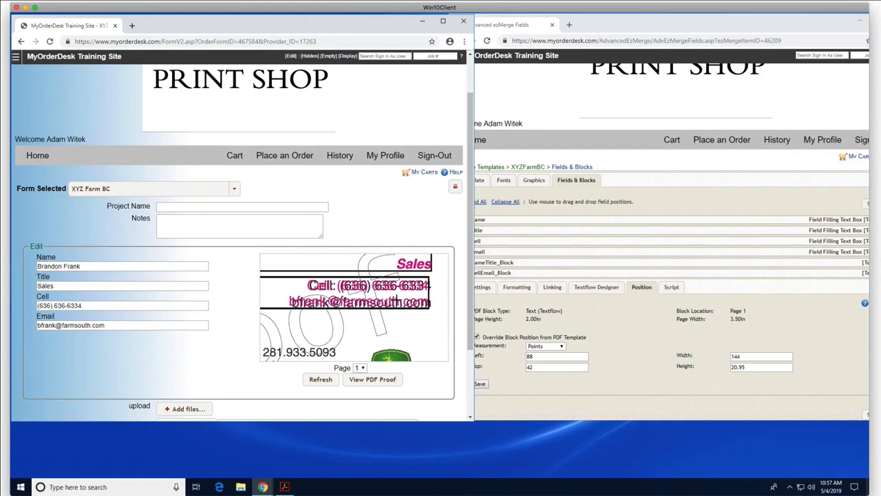
{"action": "left_click", "coordinate": [541, 356]}
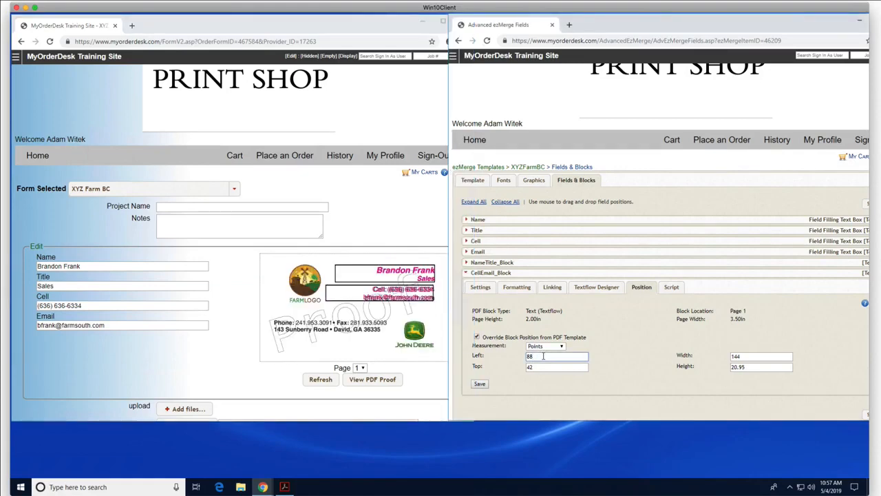
{"action": "key", "text": "BackSpace"}
{"action": "type", "text": "9"}
{"action": "left_click", "coordinate": [479, 384]}
{"action": "left_click", "coordinate": [320, 379]}
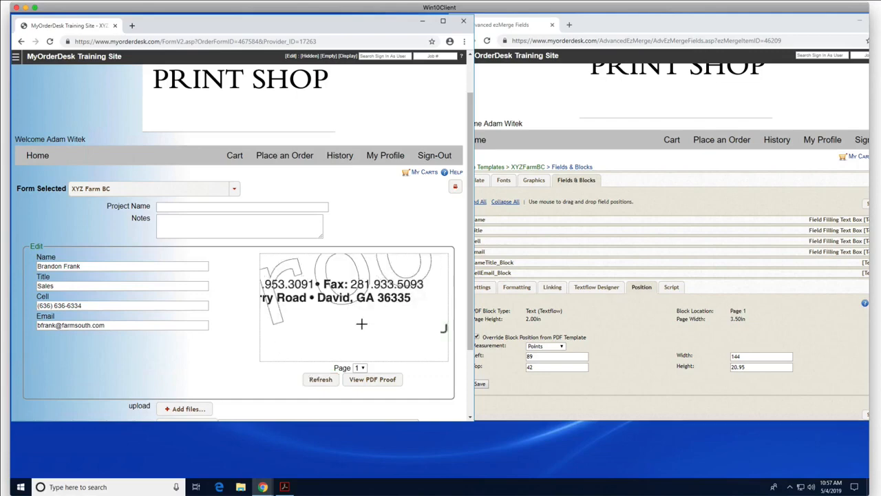
Step: Set CellEmail_Block's Left to 89.3 points, refresh the proof, and show its Formatting settings
{"action": "left_click", "coordinate": [539, 355]}
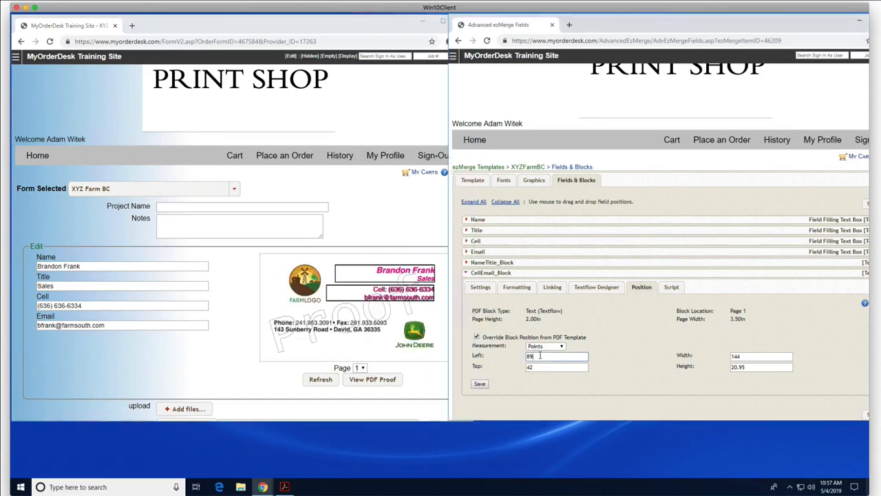
{"action": "left_click", "coordinate": [480, 383]}
{"action": "left_click", "coordinate": [325, 383]}
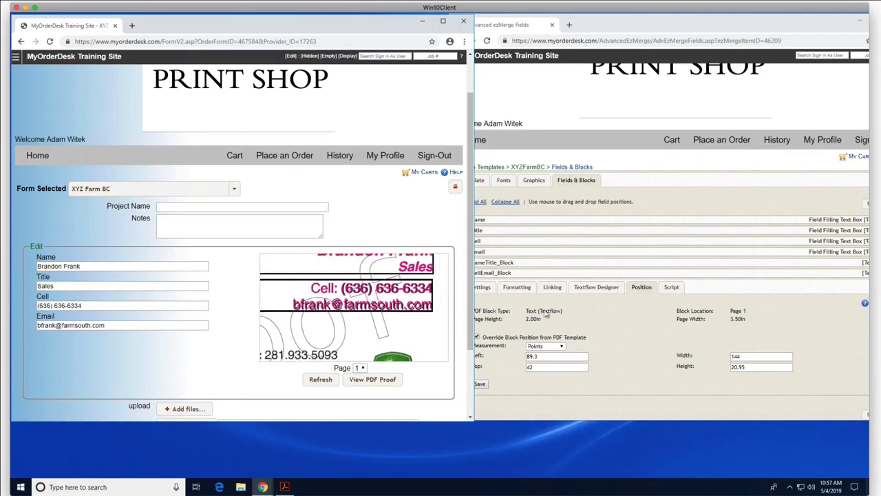
{"action": "left_click", "coordinate": [630, 331]}
{"action": "left_click", "coordinate": [518, 288]}
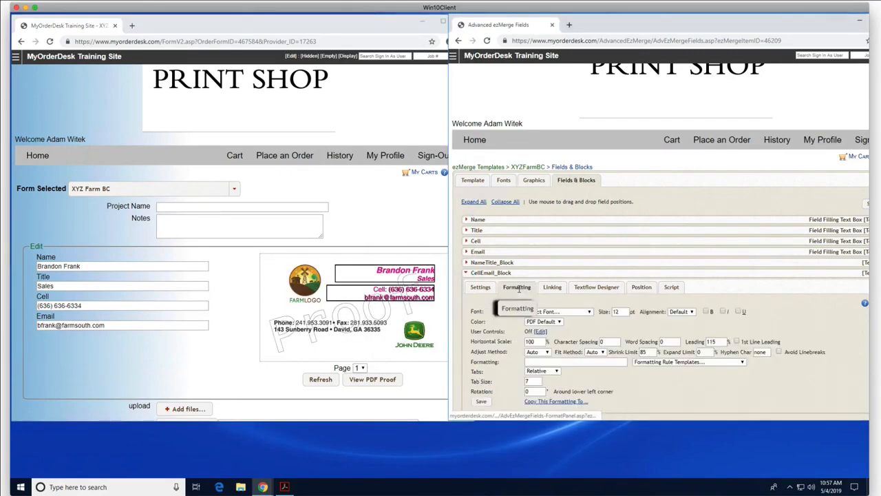
Step: Set CellEmail_Block's leading to 125%, save, and refresh the proof
{"action": "left_click", "coordinate": [711, 341]}
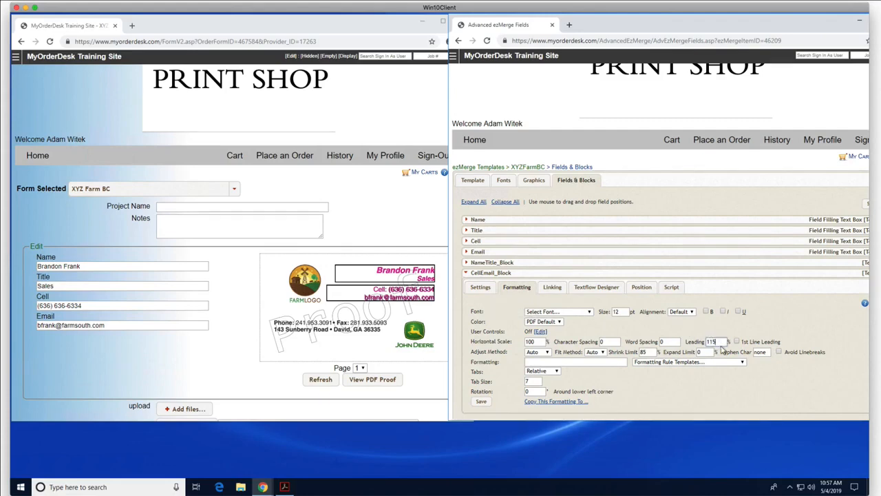
{"action": "key", "text": "BackSpace"}
{"action": "key", "text": "BackSpace"}
{"action": "key", "text": "BackSpace"}
{"action": "type", "text": "12"}
{"action": "left_click", "coordinate": [715, 374]}
{"action": "left_click", "coordinate": [481, 401]}
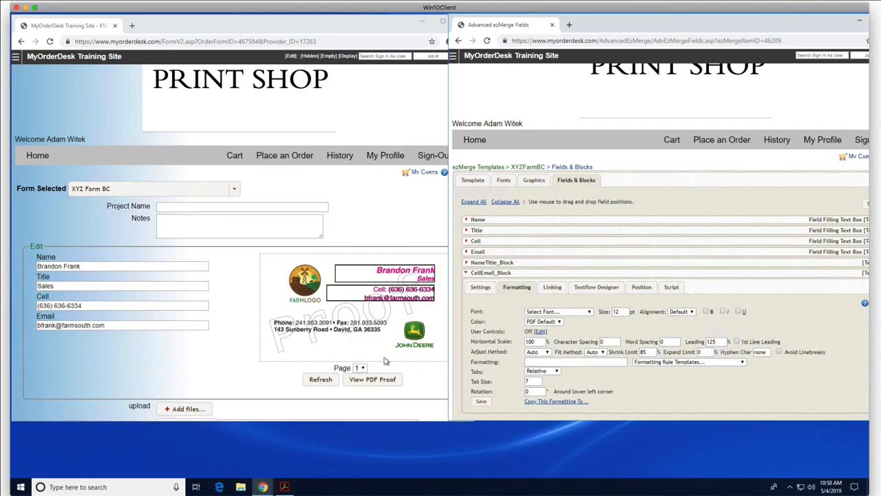
{"action": "left_click", "coordinate": [324, 381]}
{"action": "left_click", "coordinate": [320, 380]}
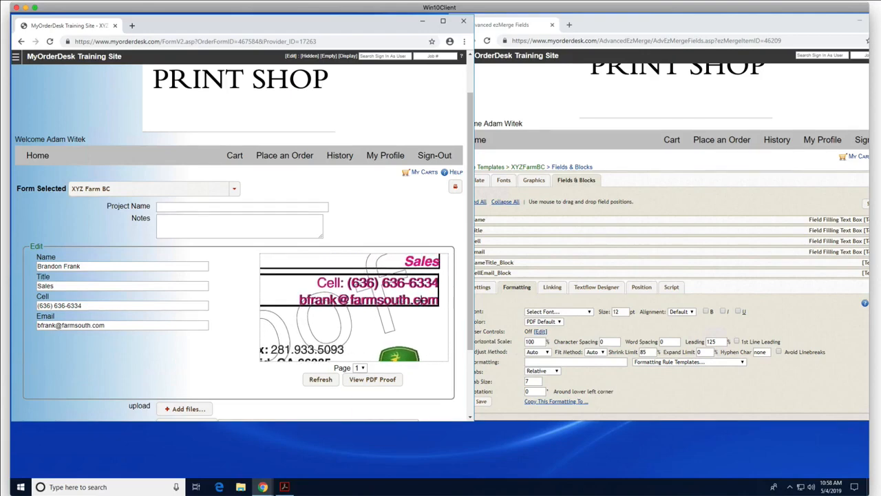
Step: Change CellEmail_Block's Left position to 90 points, save, and refresh the proof
{"action": "left_click", "coordinate": [640, 286]}
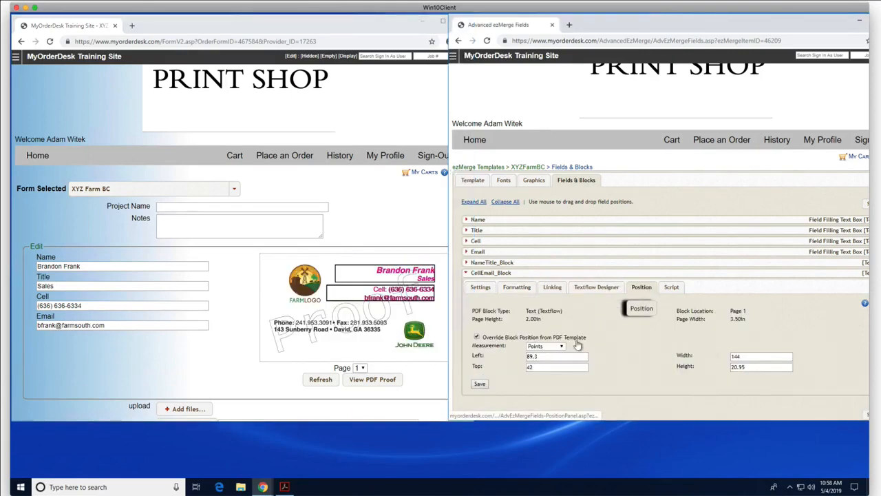
{"action": "left_click", "coordinate": [540, 356]}
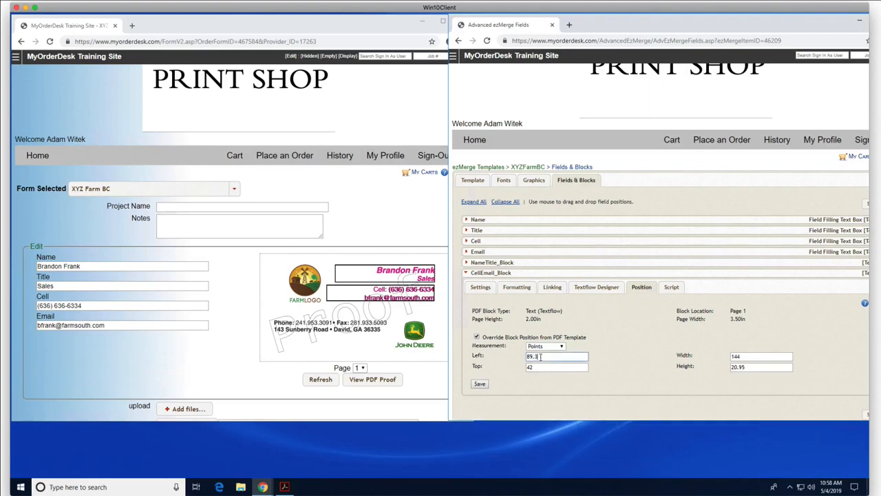
{"action": "key", "text": "BackSpace"}
{"action": "key", "text": "BackSpace"}
{"action": "key", "text": "BackSpace"}
{"action": "key", "text": "BackSpace"}
{"action": "left_click", "coordinate": [480, 384]}
{"action": "left_click", "coordinate": [320, 380]}
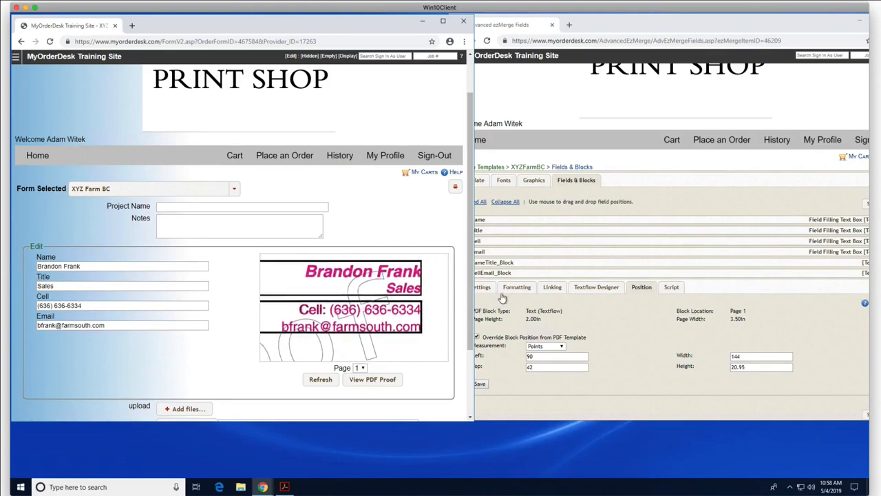
{"action": "left_click", "coordinate": [627, 311]}
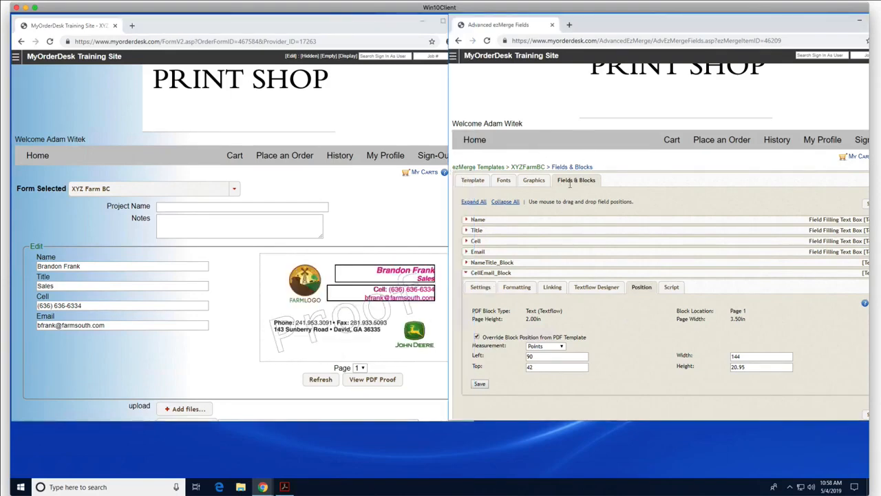
Step: Save the XYZFarmBC template settings with Debug Mode off, then bring up BusinessCard.pdf in Acrobat
{"action": "left_click", "coordinate": [471, 186]}
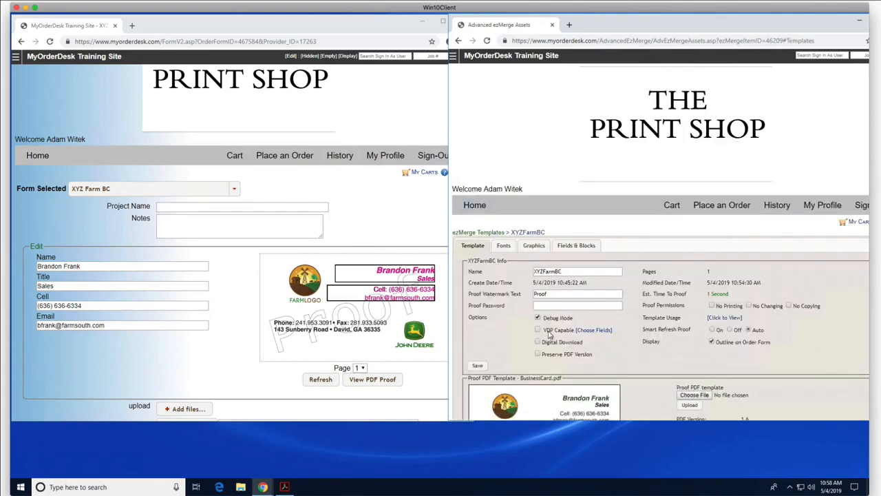
{"action": "left_click", "coordinate": [477, 365]}
{"action": "scroll", "coordinate": [502, 339], "scroll_direction": "down", "scroll_amount": 1}
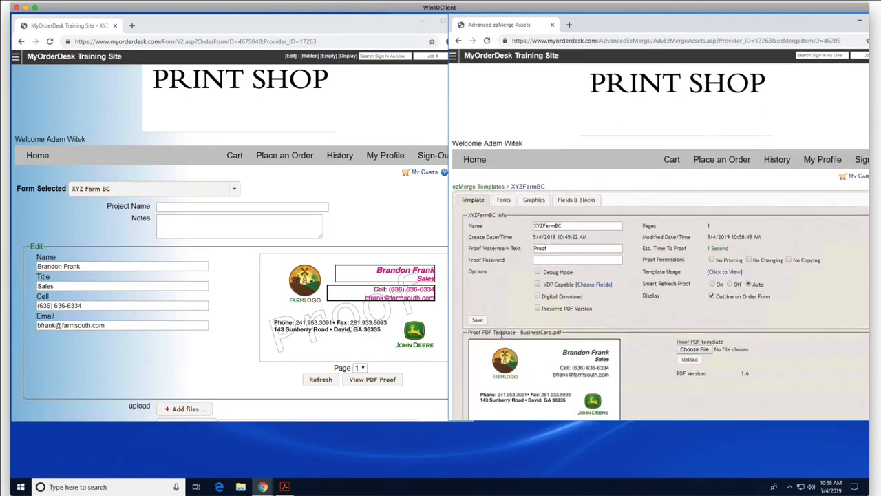
{"action": "left_click", "coordinate": [284, 487]}
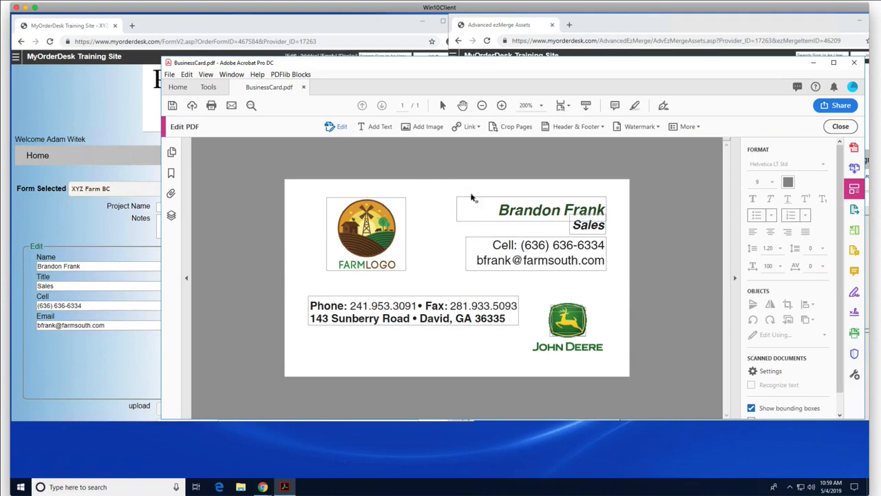
Step: Delete the cell/email text and the name text from the business card
{"action": "left_click_drag", "start_coordinate": [486, 246], "coordinate": [622, 275]}
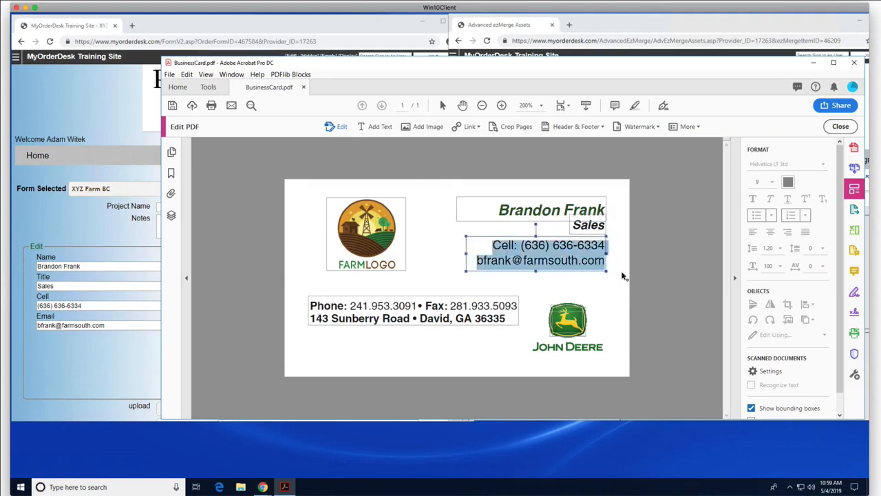
{"action": "right_click", "coordinate": [553, 254]}
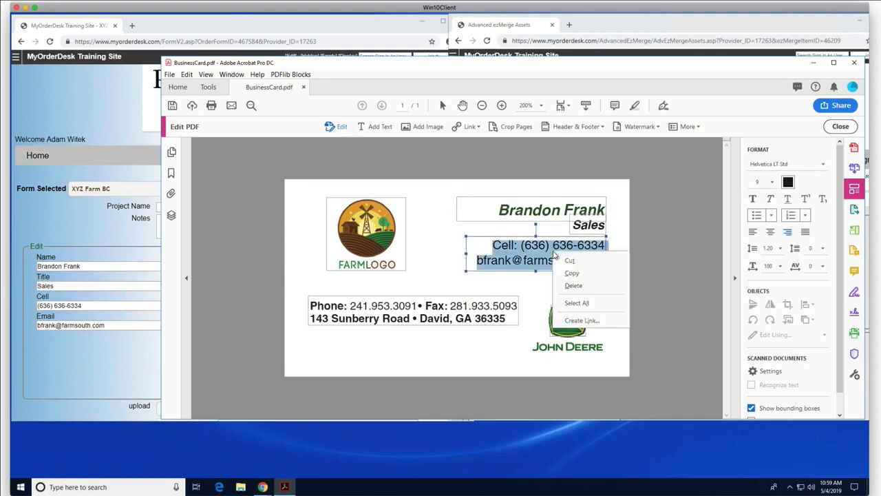
{"action": "left_click", "coordinate": [574, 285]}
{"action": "left_click", "coordinate": [498, 210]}
{"action": "left_click_drag", "start_coordinate": [498, 210], "coordinate": [621, 226]}
{"action": "right_click", "coordinate": [585, 213]}
{"action": "left_click", "coordinate": [603, 245]}
Step: Delete the Sales title text and save BusinessCard.pdf
{"action": "key", "text": "Delete"}
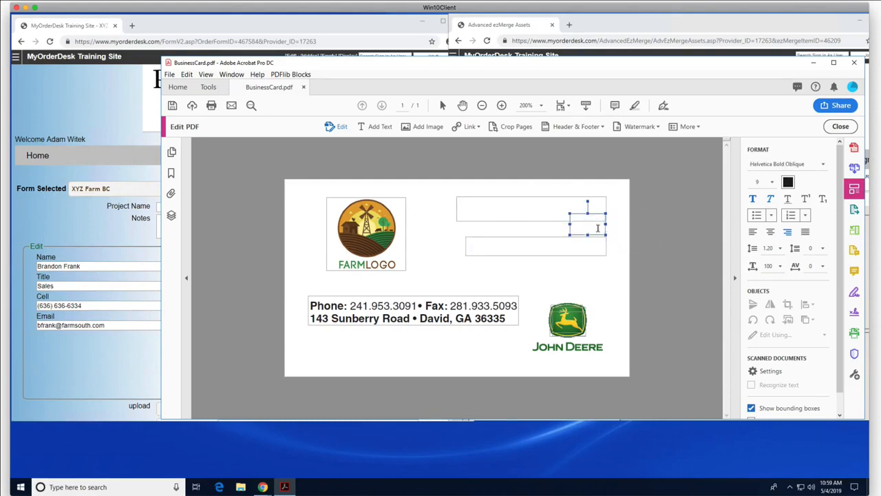
{"action": "left_click", "coordinate": [609, 267]}
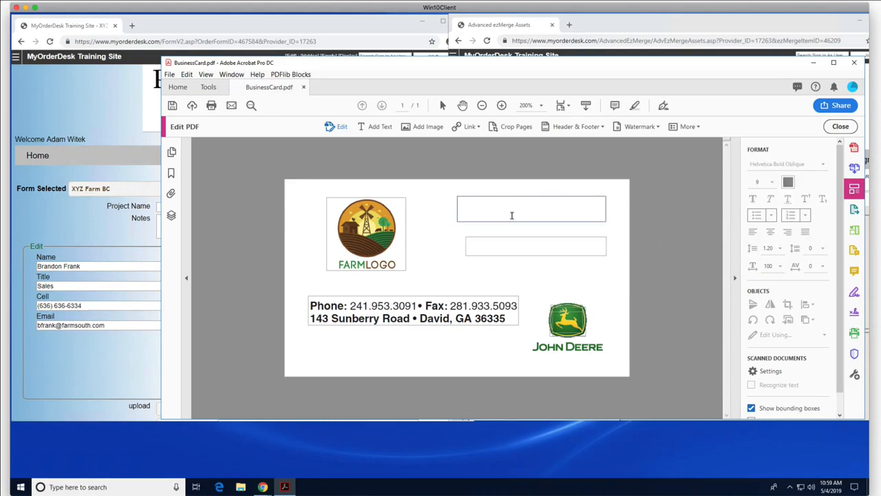
{"action": "key", "text": "ctrl+s"}
{"action": "left_click", "coordinate": [604, 26]}
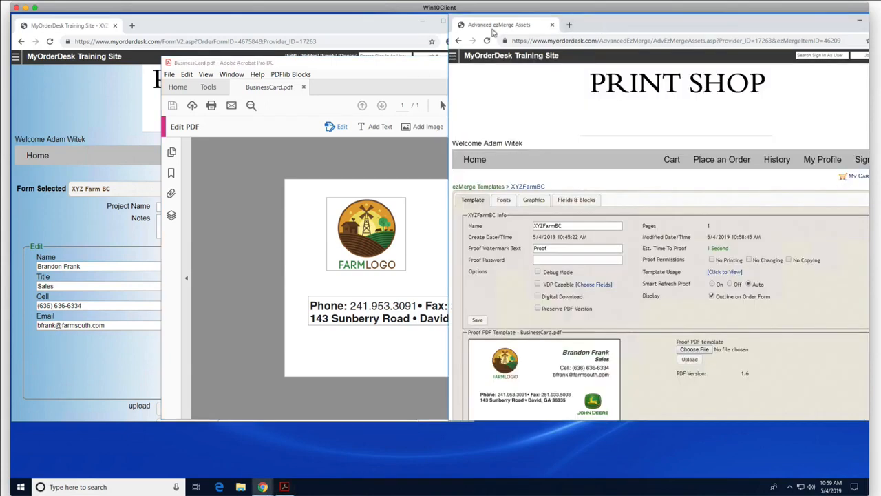
Step: Upload Desktop\BusinessCard.pdf as XYZFarmBC's new proof template
{"action": "scroll", "coordinate": [491, 288], "scroll_direction": "down", "scroll_amount": 1}
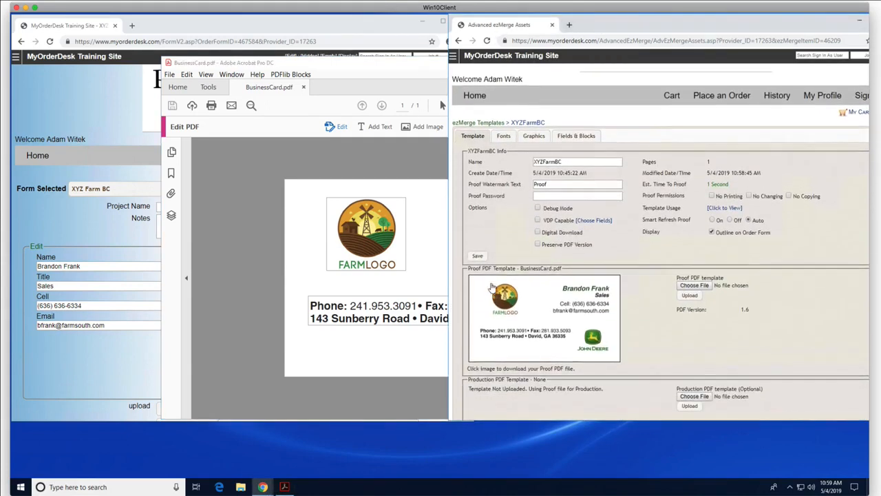
{"action": "left_click", "coordinate": [695, 279]}
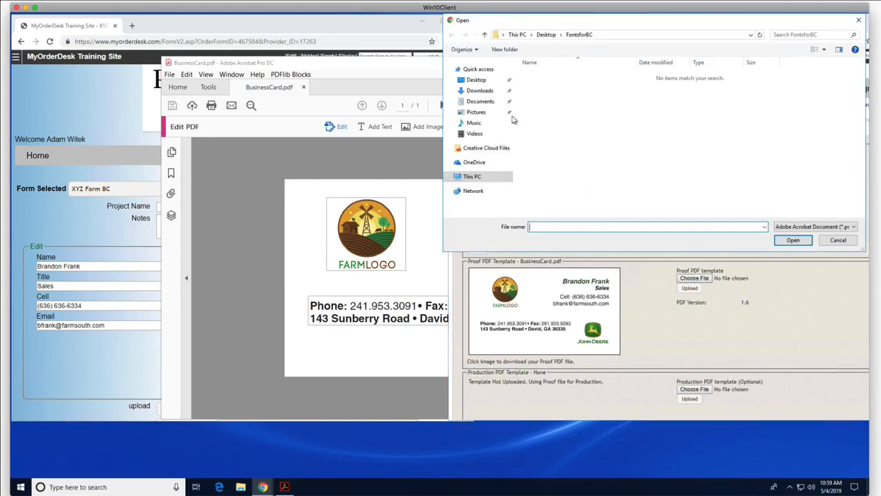
{"action": "left_click", "coordinate": [475, 81]}
{"action": "left_click", "coordinate": [638, 84]}
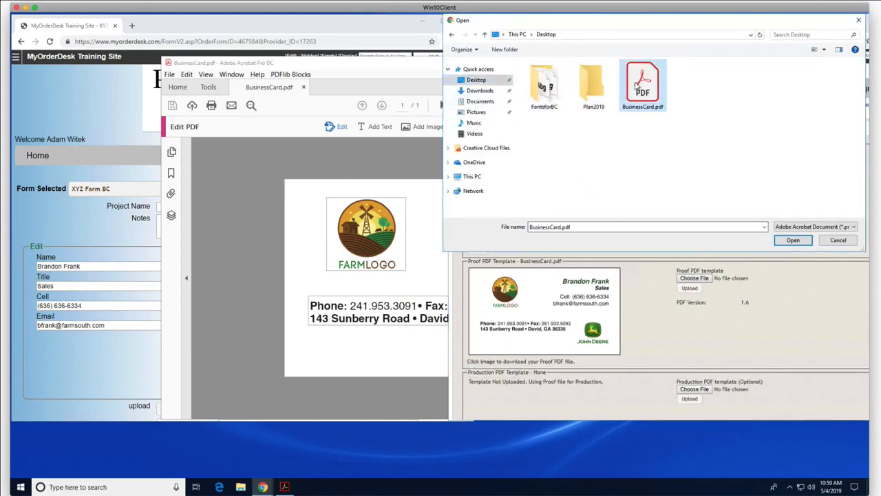
{"action": "double_click", "coordinate": [638, 83]}
{"action": "left_click", "coordinate": [690, 291]}
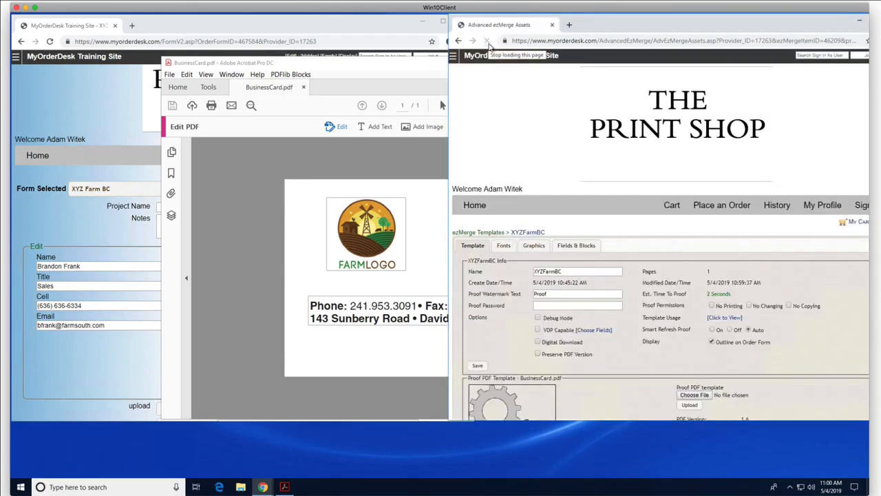
Step: Refresh the order form's proof using the new template
{"action": "scroll", "coordinate": [610, 250], "scroll_direction": "down", "scroll_amount": 3}
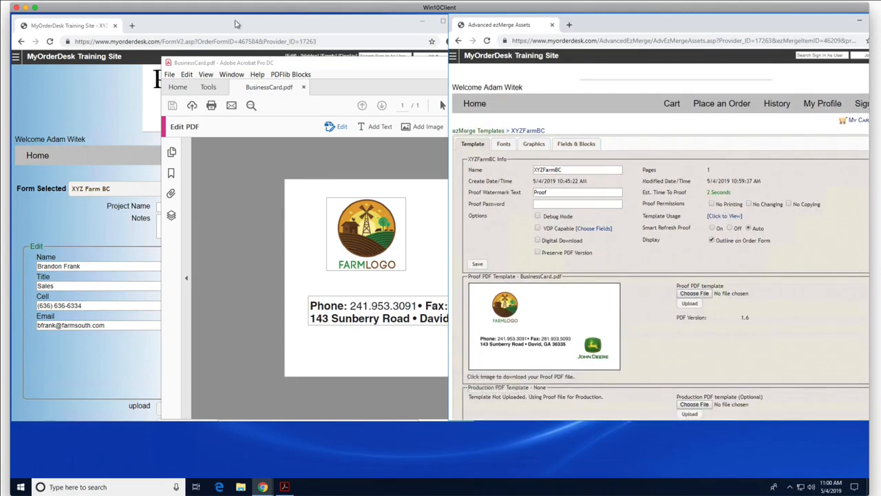
{"action": "left_click", "coordinate": [268, 28]}
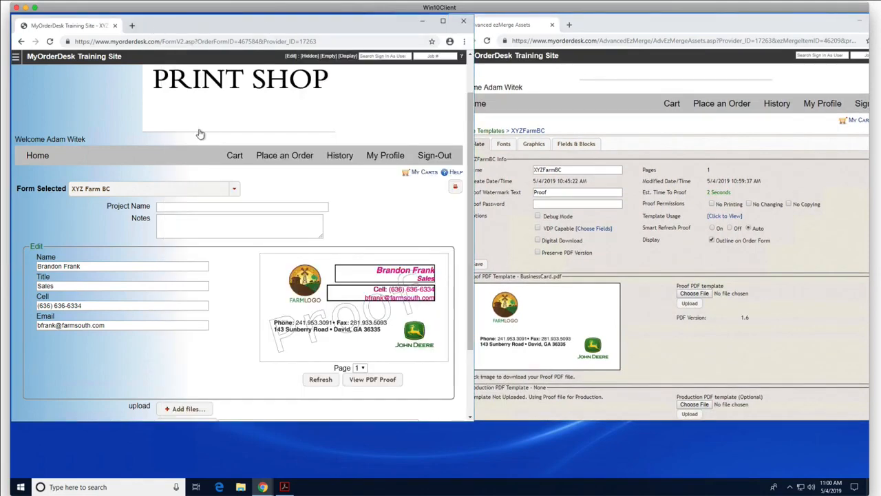
{"action": "left_click", "coordinate": [319, 380]}
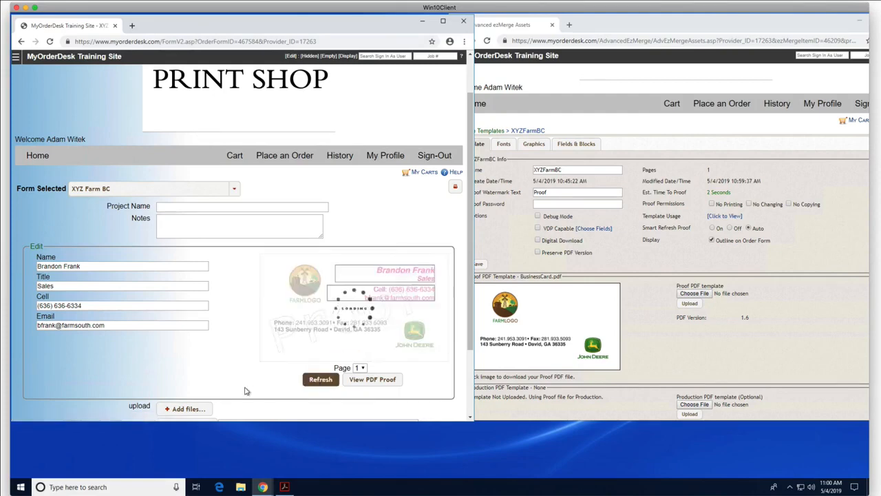